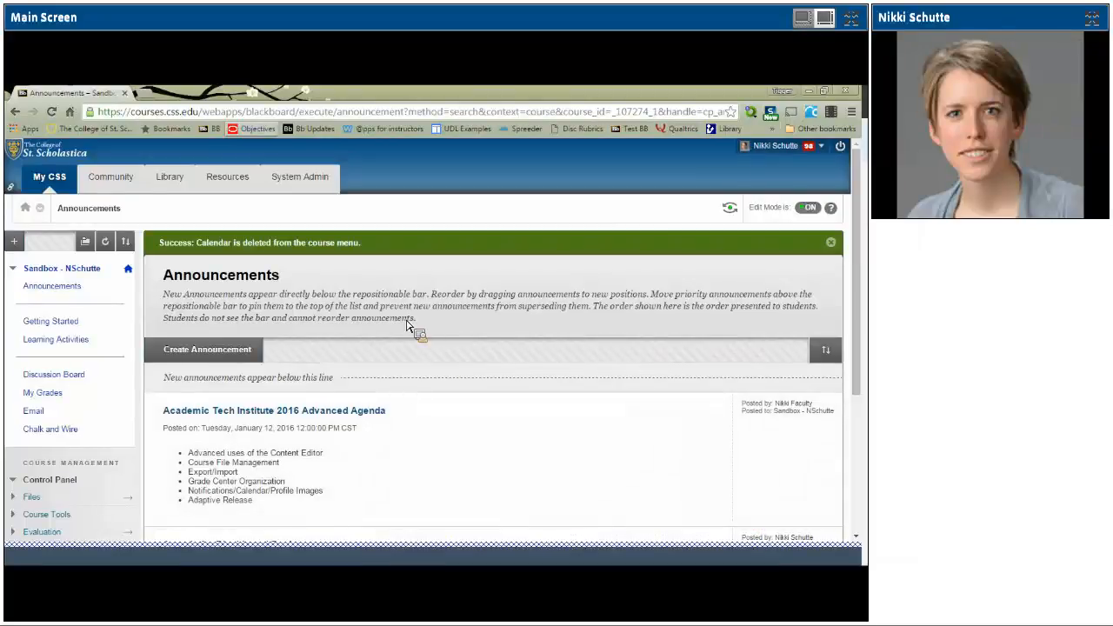
Open the Your Take on Philosophy assignment in Unit 1 - Basic Functions of Learning Activities for editing.
scroll(315, 319, down, 1)
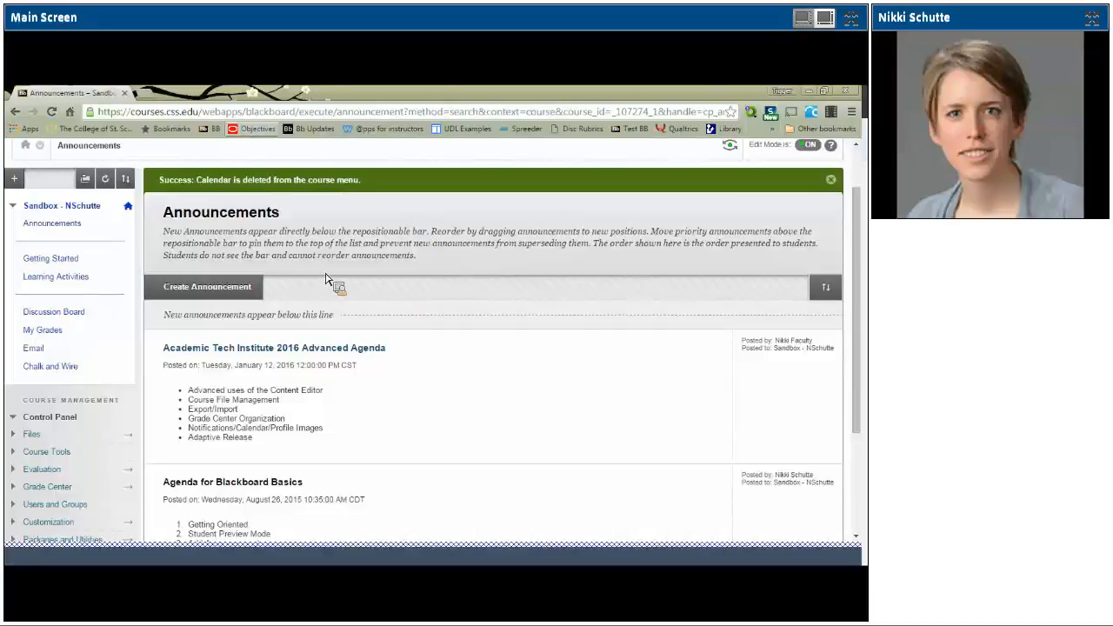
mouse_move(50, 276)
mouse_down()
mouse_move(62, 293)
mouse_move(560, 321)
mouse_move(455, 311)
mouse_up()
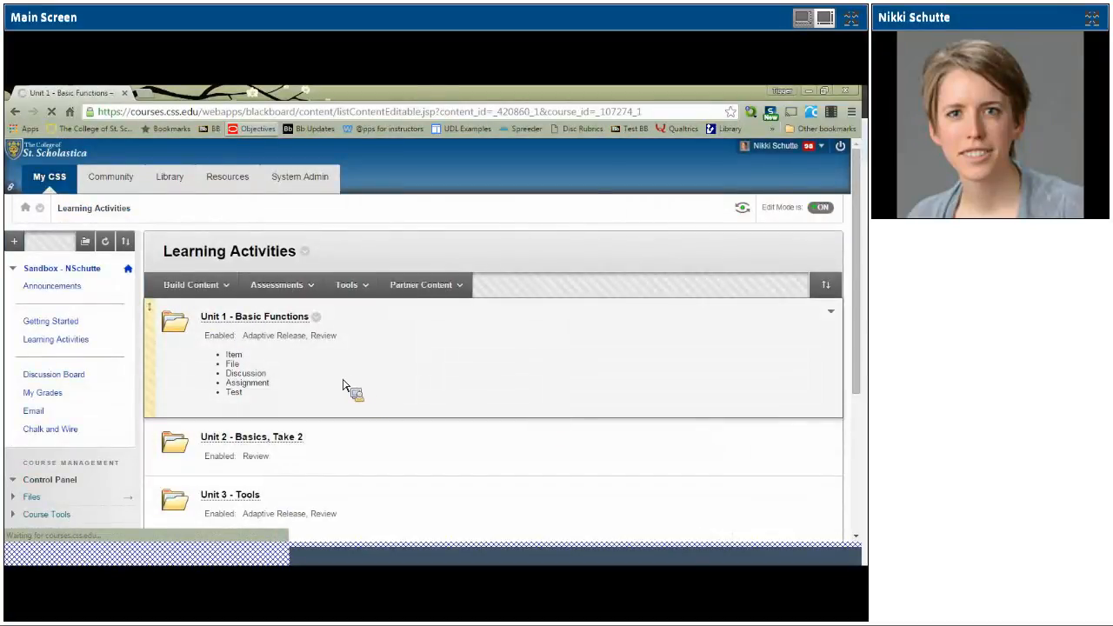
scroll(343, 386, down, 3)
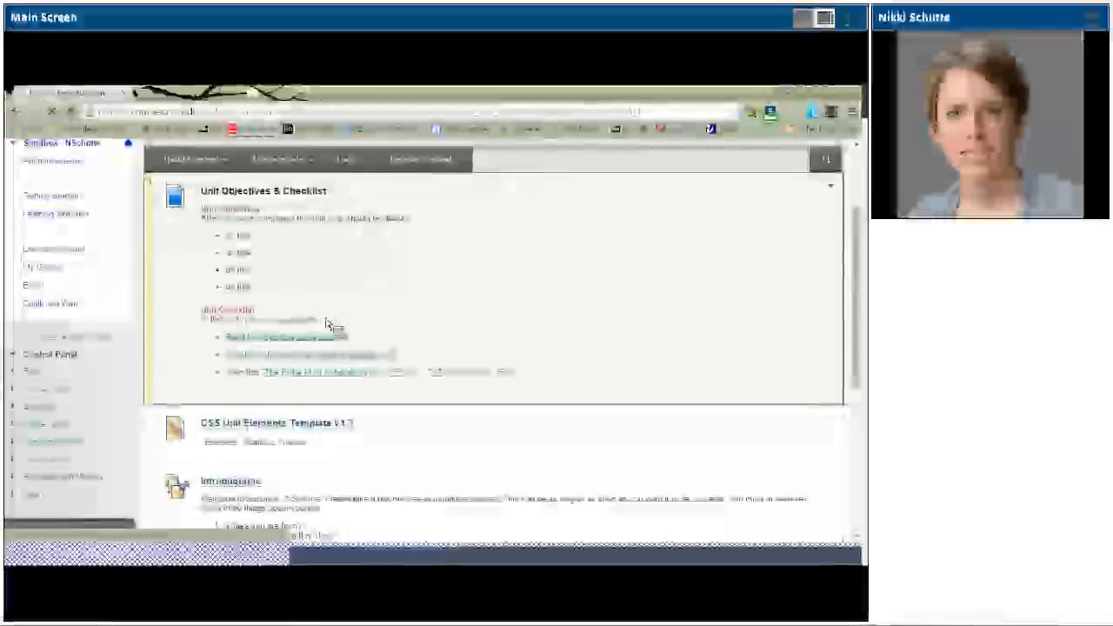
scroll(330, 323, down, 5)
scroll(330, 303, up, 3)
click(363, 322)
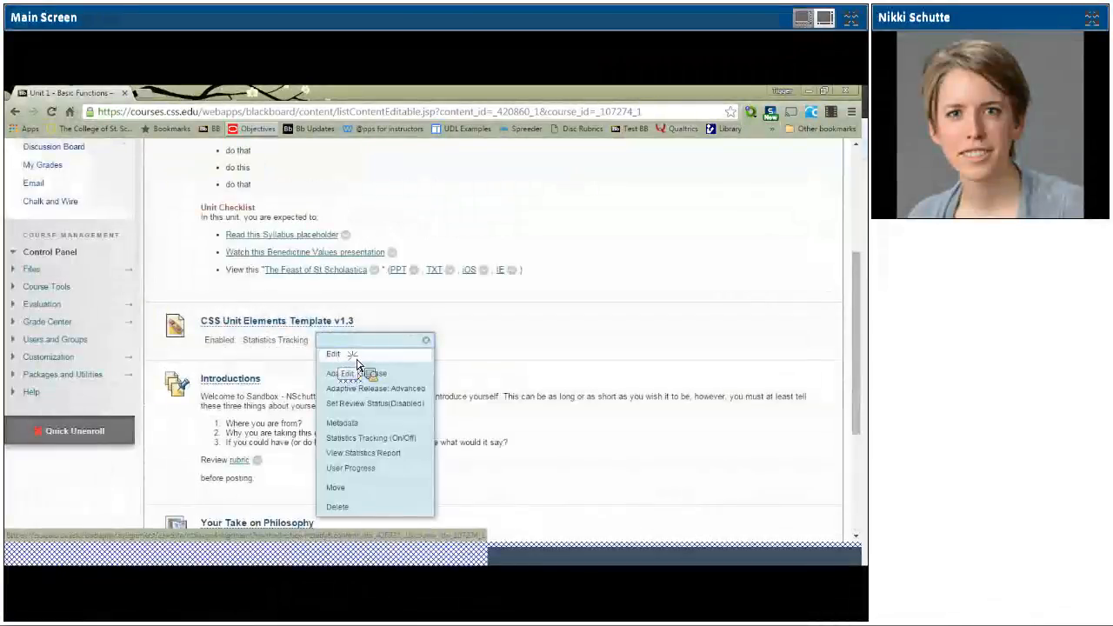
click(356, 360)
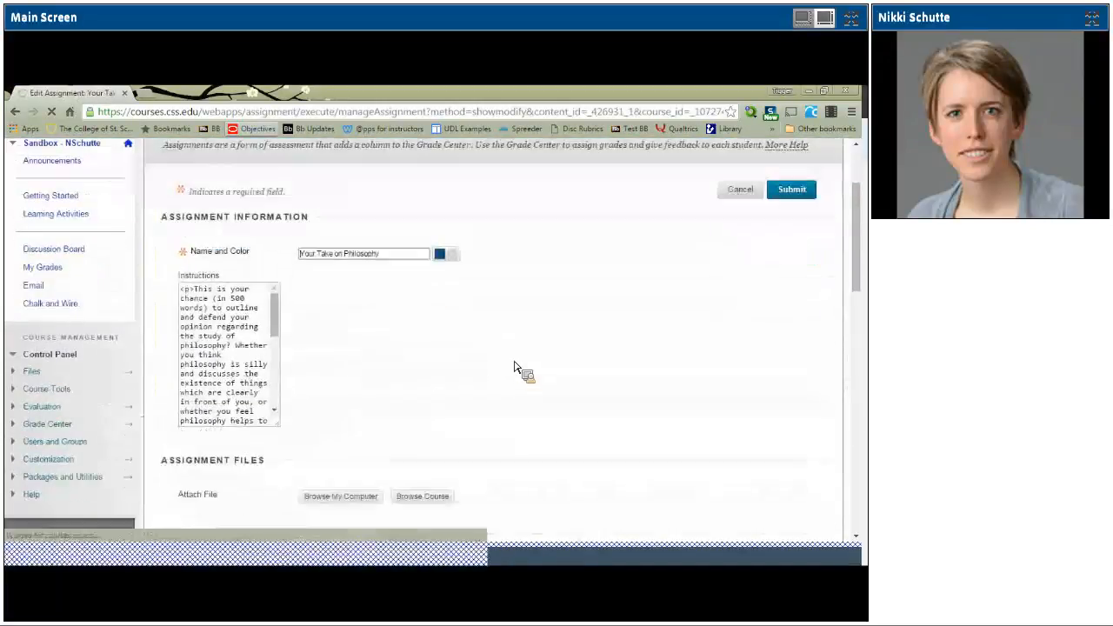
Give the assignment a due date of 01/31/2016 at End of Day (11:59 PM) and save it.
scroll(514, 366, down, 4)
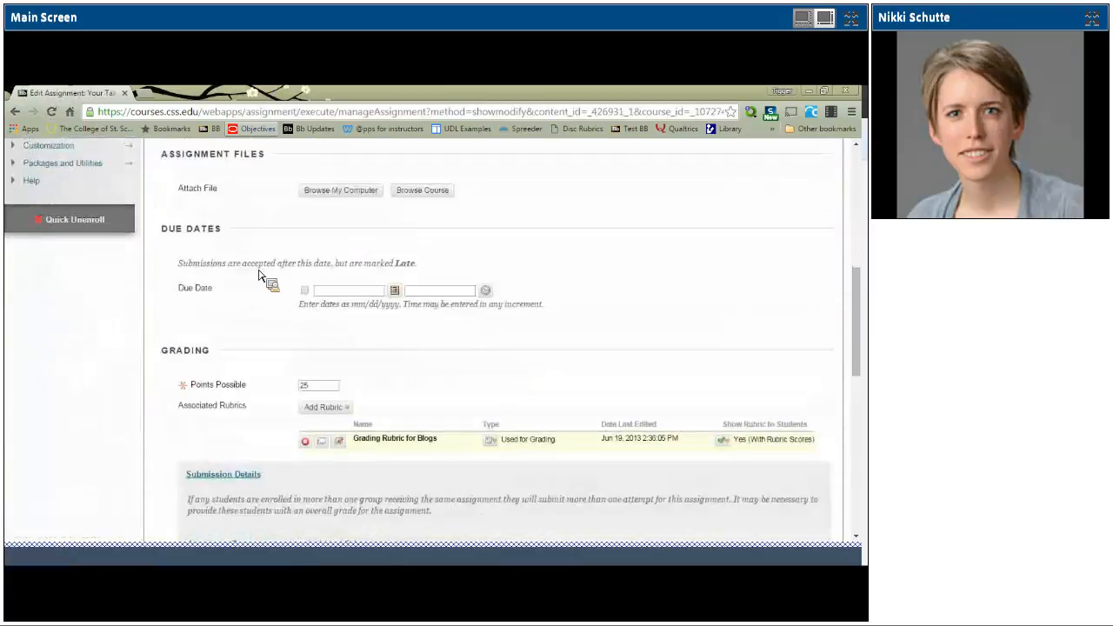
click(305, 292)
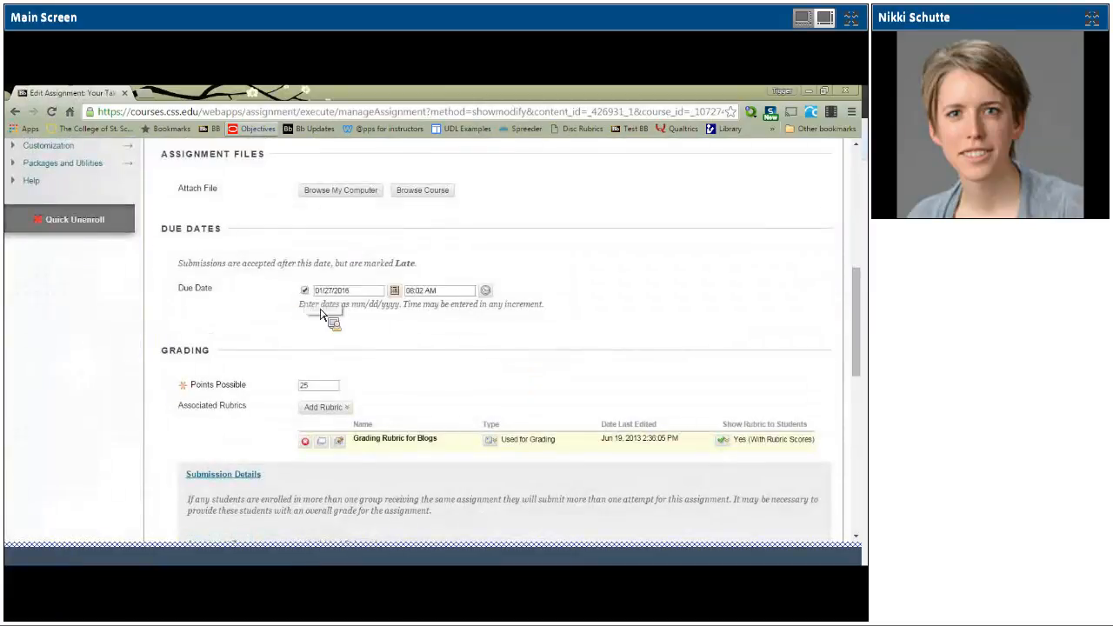
click(396, 292)
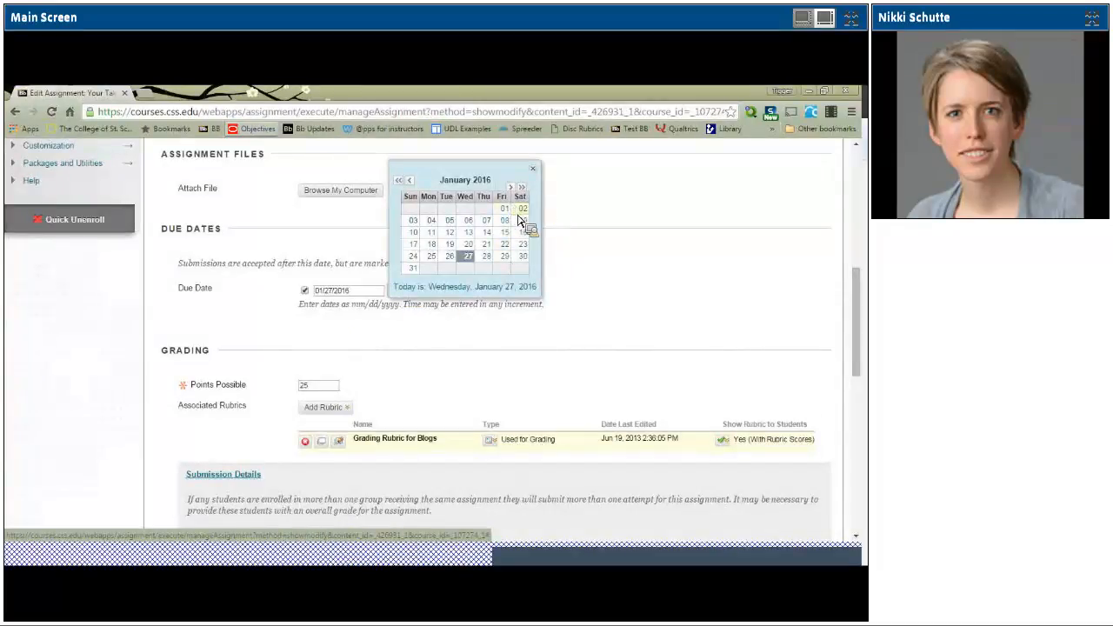
click(415, 272)
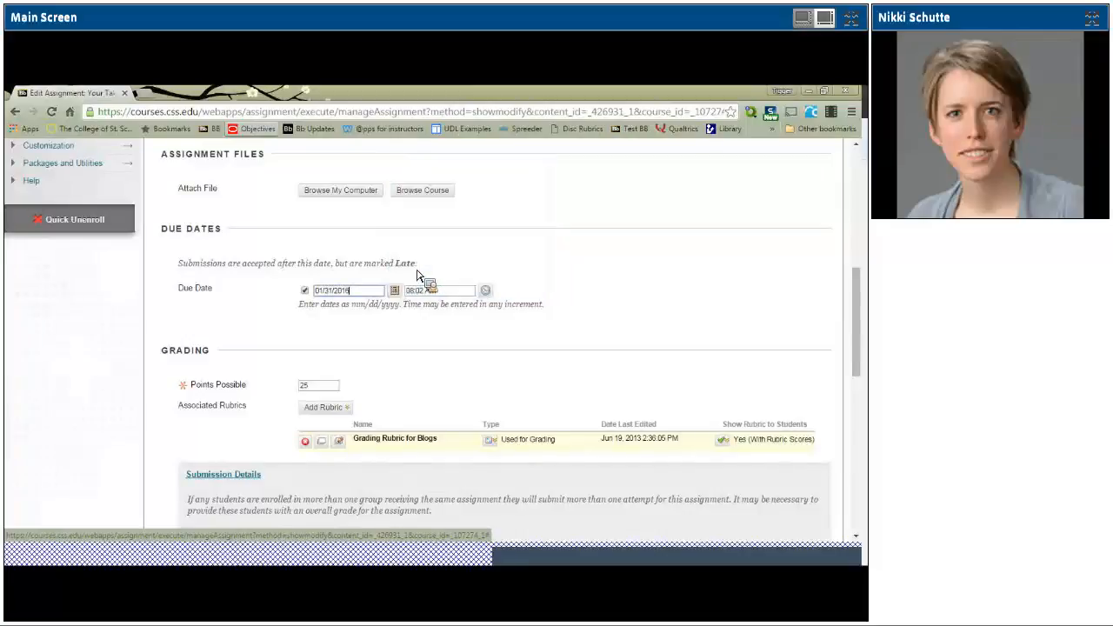
click(486, 294)
drag(544, 200, 544, 304)
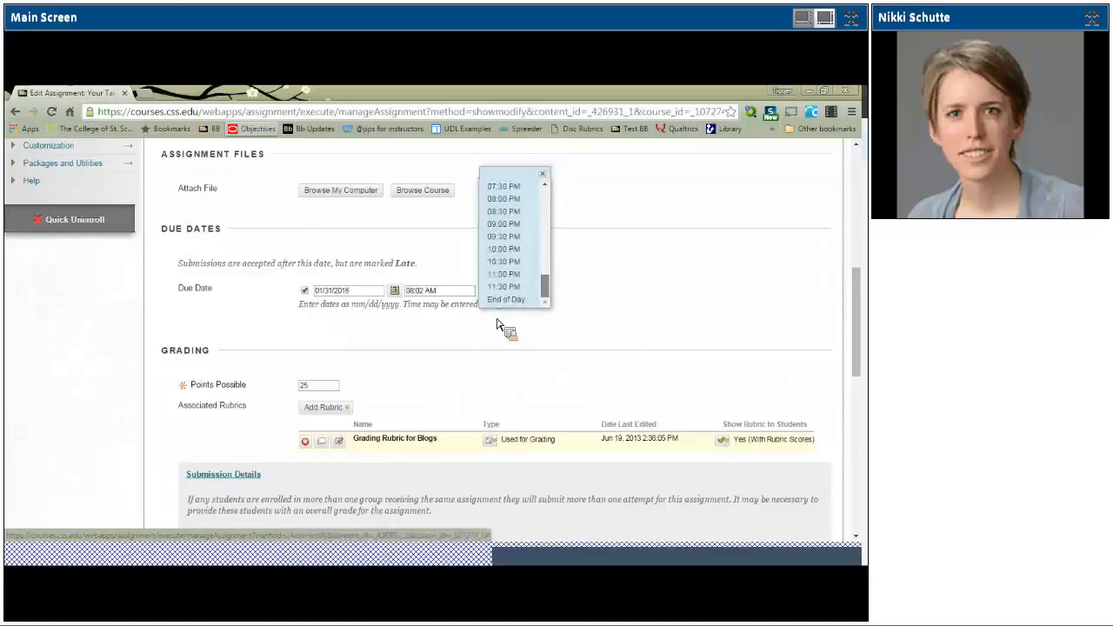
click(505, 299)
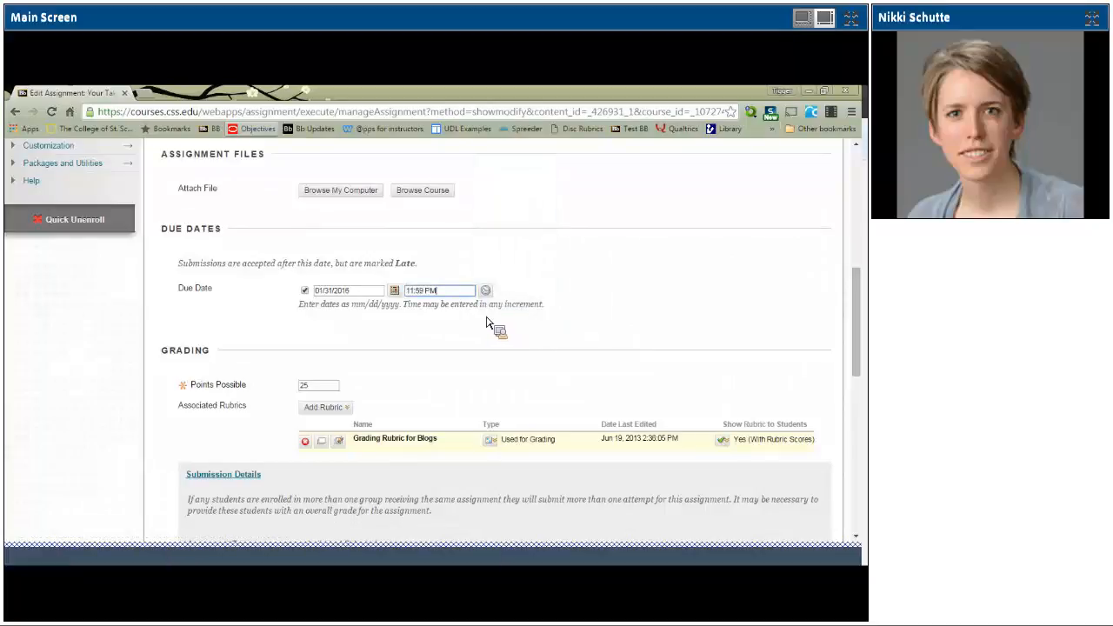
scroll(491, 324, down, 10)
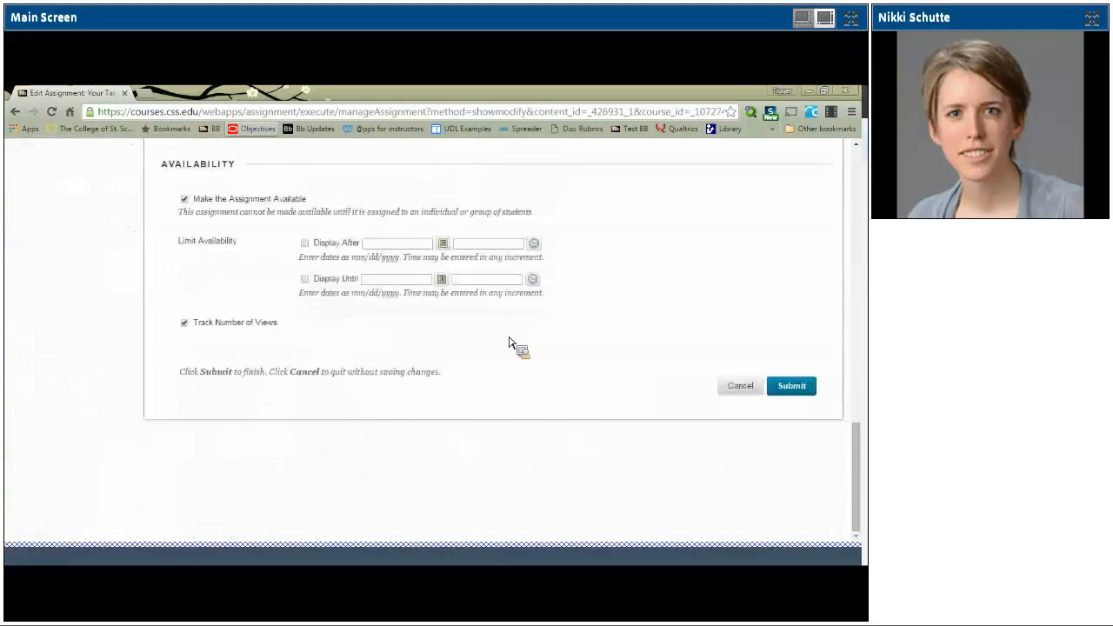
click(740, 385)
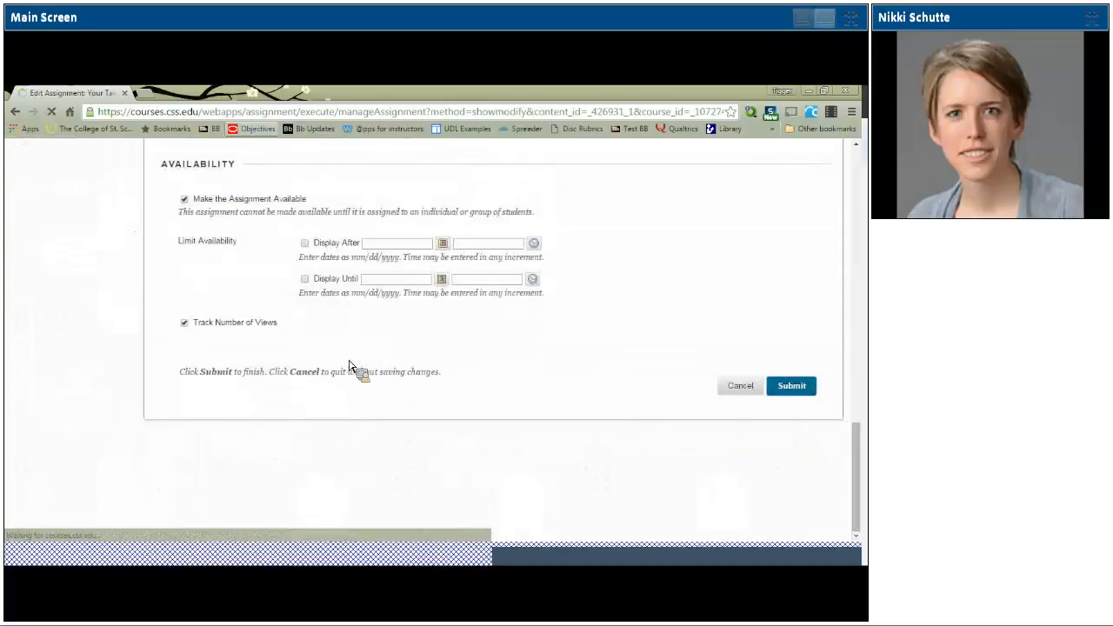
Open the Full Grade Center of the course.
scroll(291, 354, down, 4)
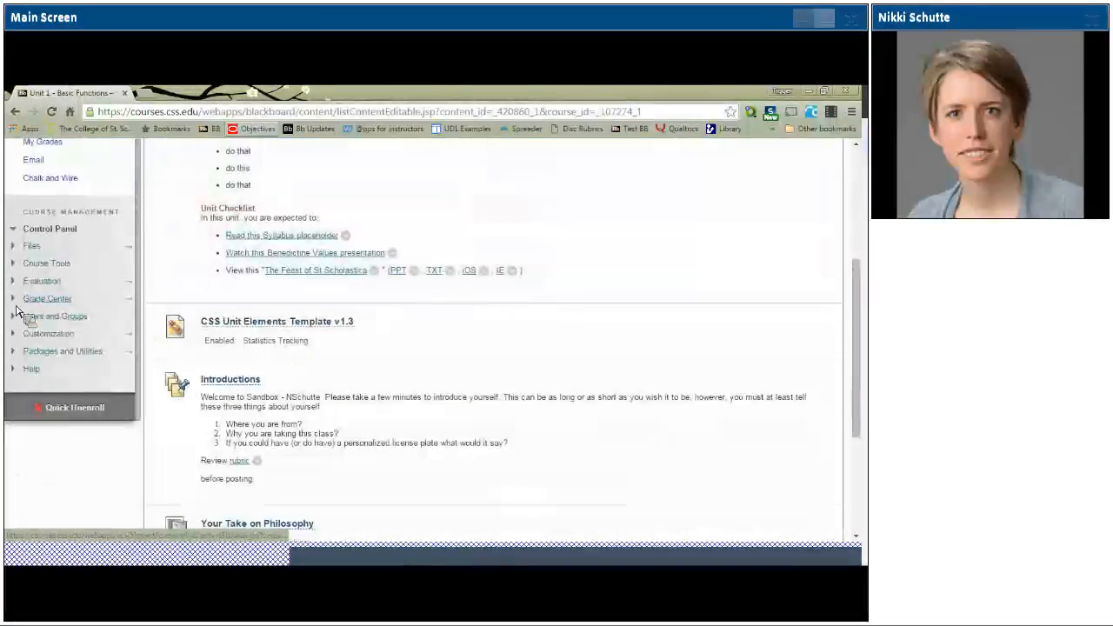
click(48, 298)
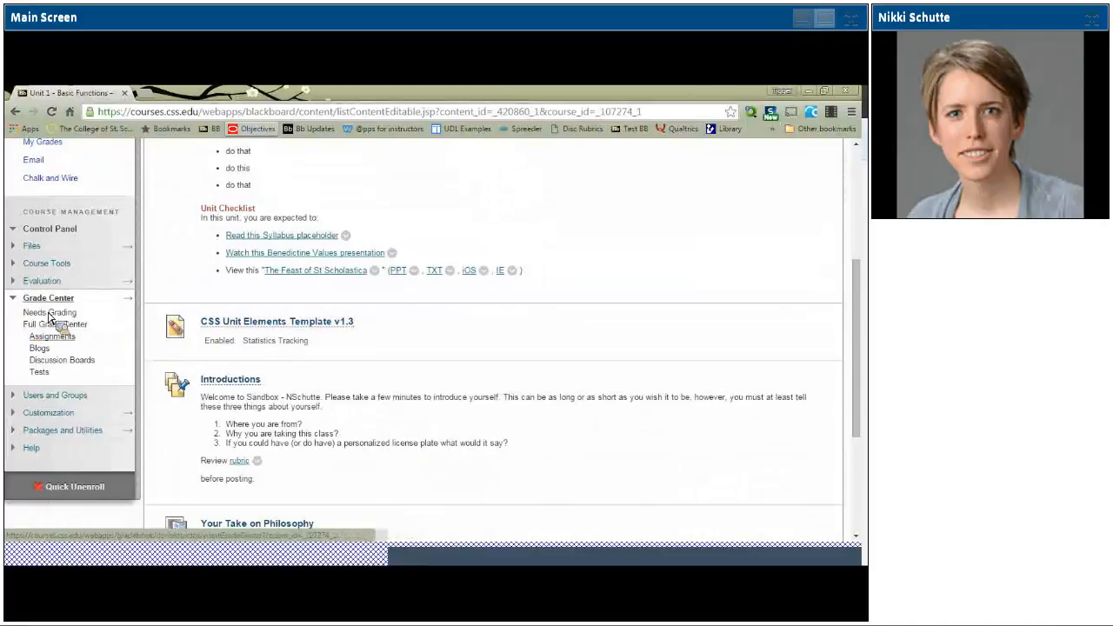
click(55, 323)
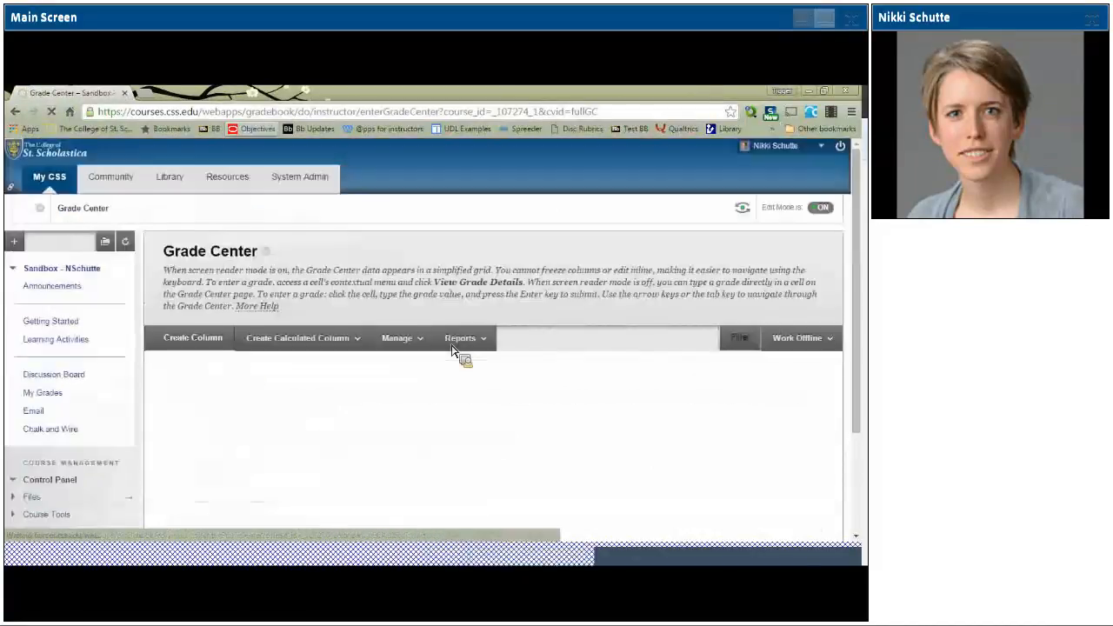
scroll(459, 350, down, 3)
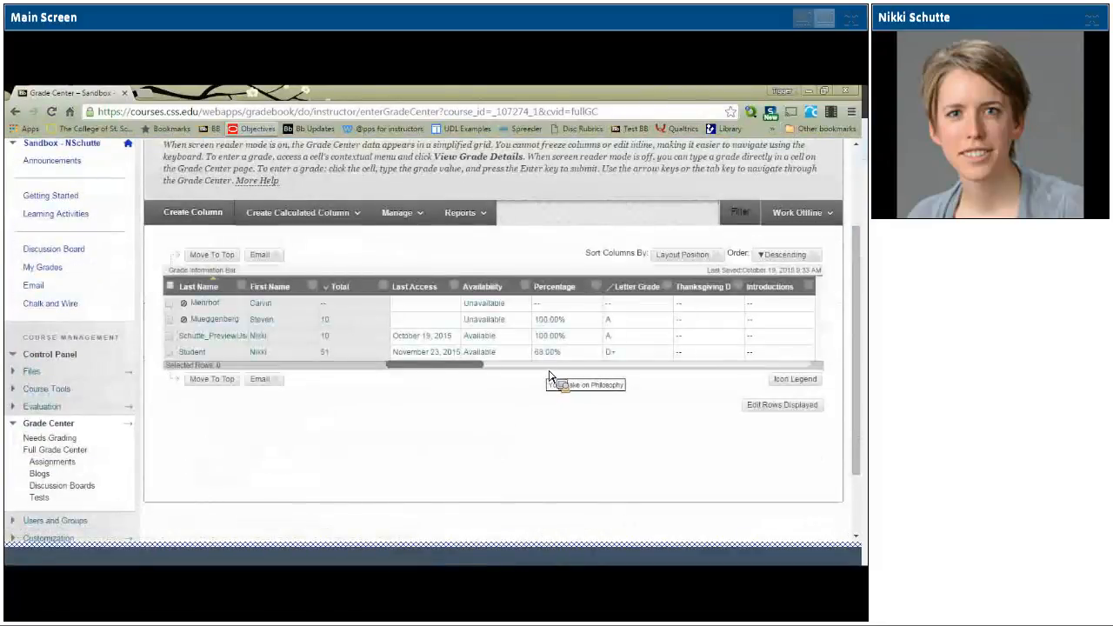
Find the Introductions column in the grade grid and open its column information for editing.
click(548, 366)
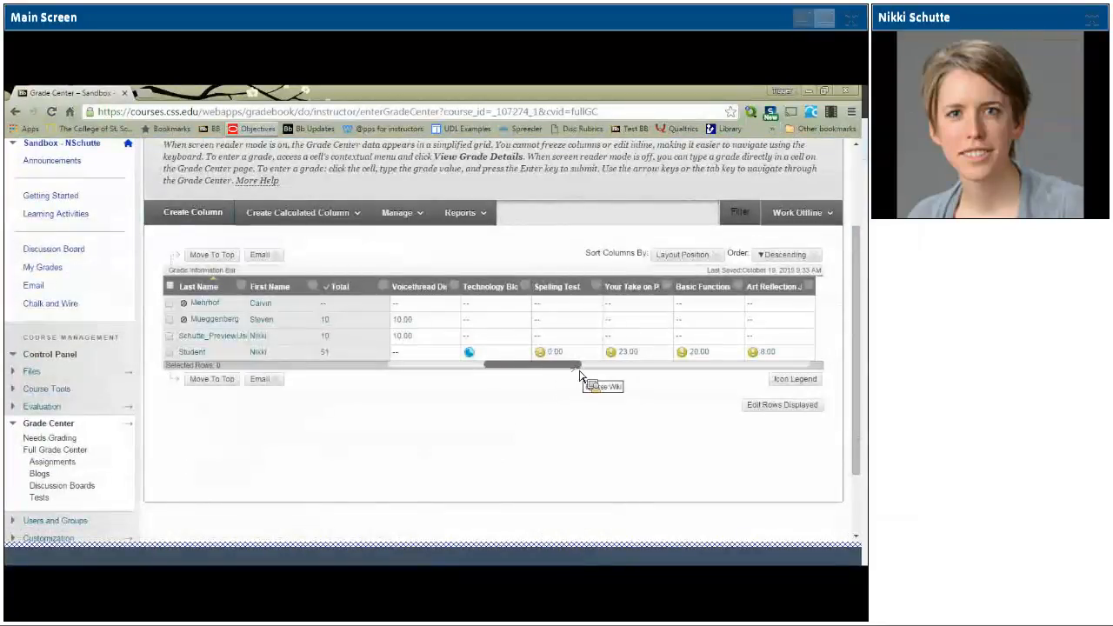
drag(566, 376, 558, 374)
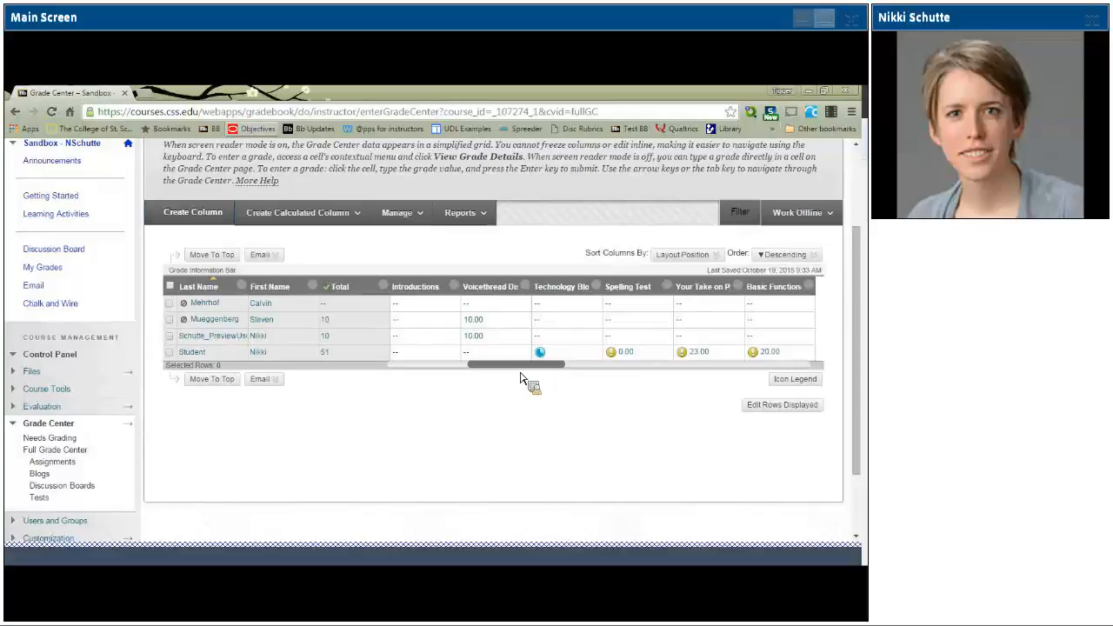
click(456, 287)
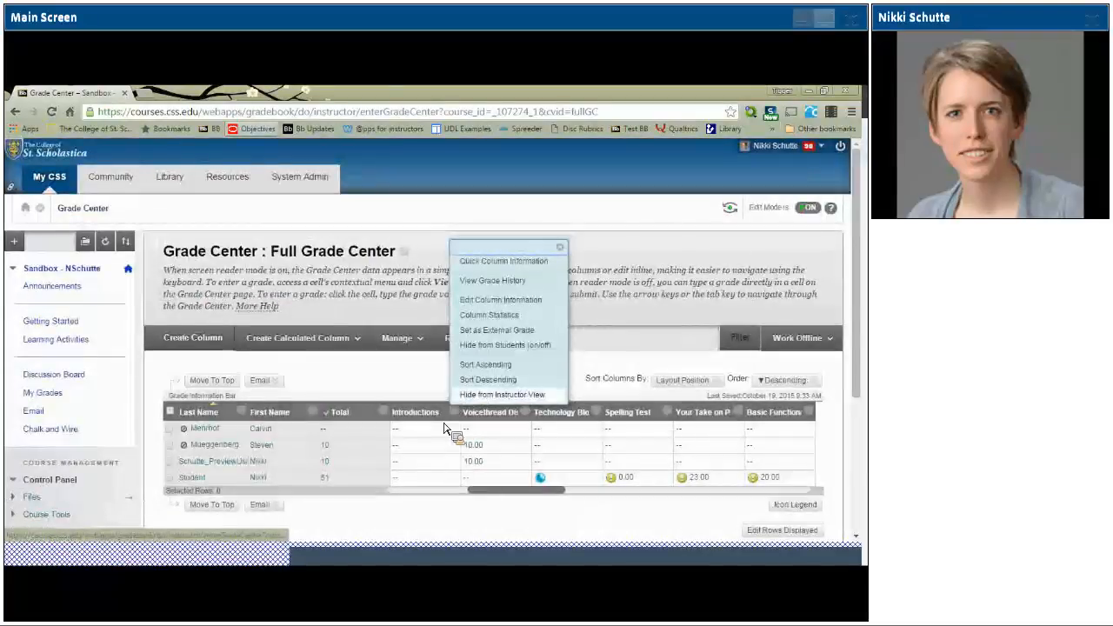
click(497, 315)
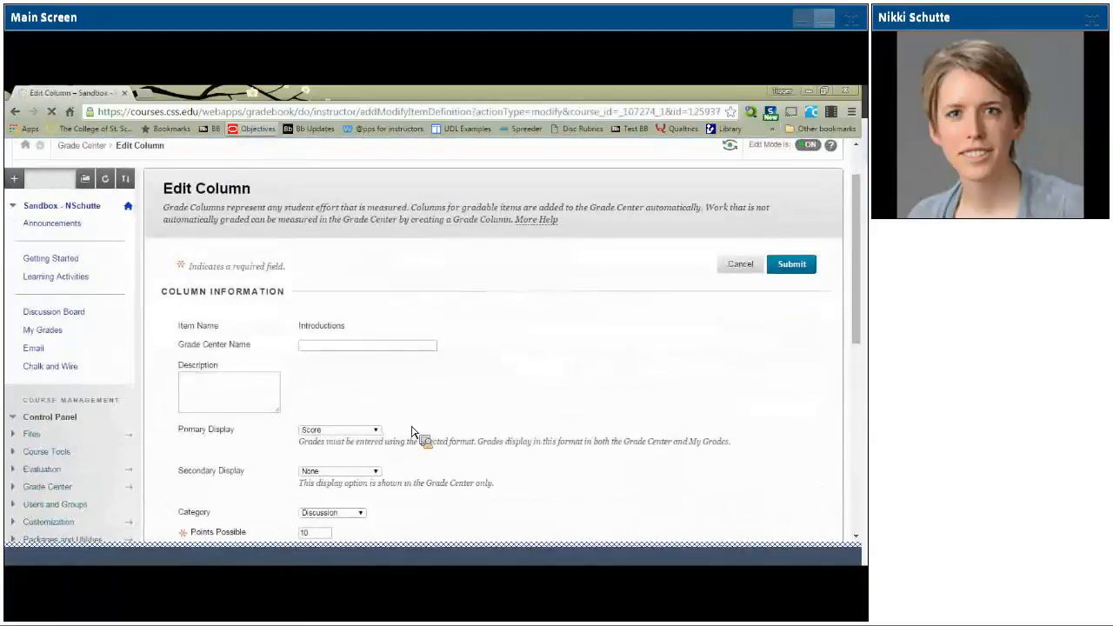
scroll(413, 432, down, 3)
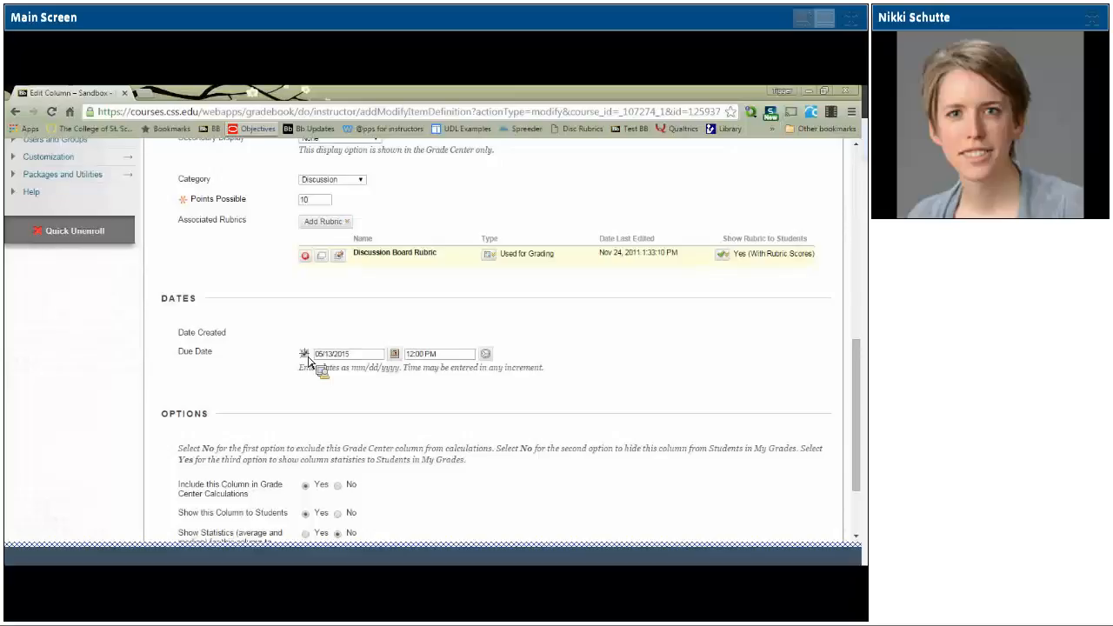
Enable the due date of the Introductions column and set it to 01/31/2016.
click(305, 354)
click(394, 354)
click(511, 251)
click(511, 252)
click(511, 251)
click(511, 251)
click(511, 252)
click(511, 251)
click(511, 251)
click(511, 252)
click(511, 251)
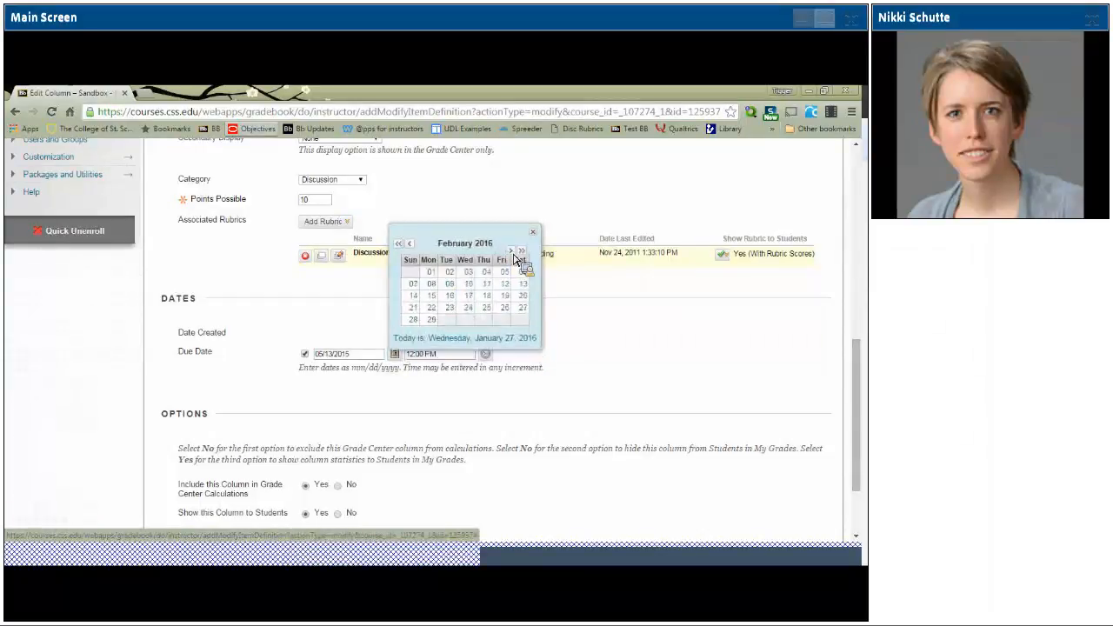
click(409, 244)
click(413, 319)
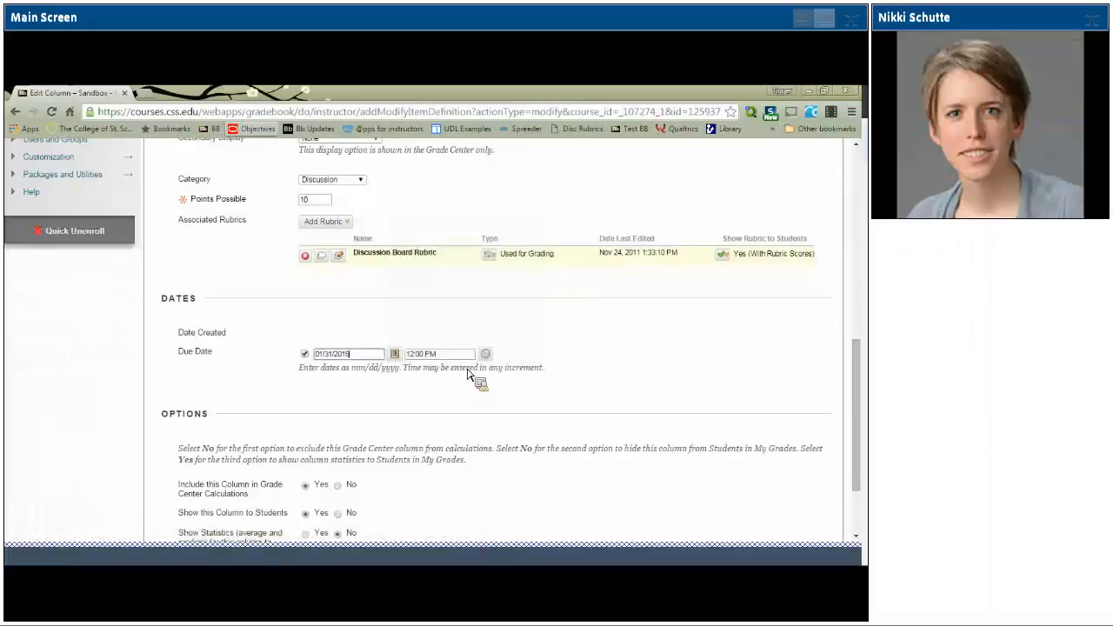
Set the Introductions column's due time to 11:59 PM and save the column.
click(485, 354)
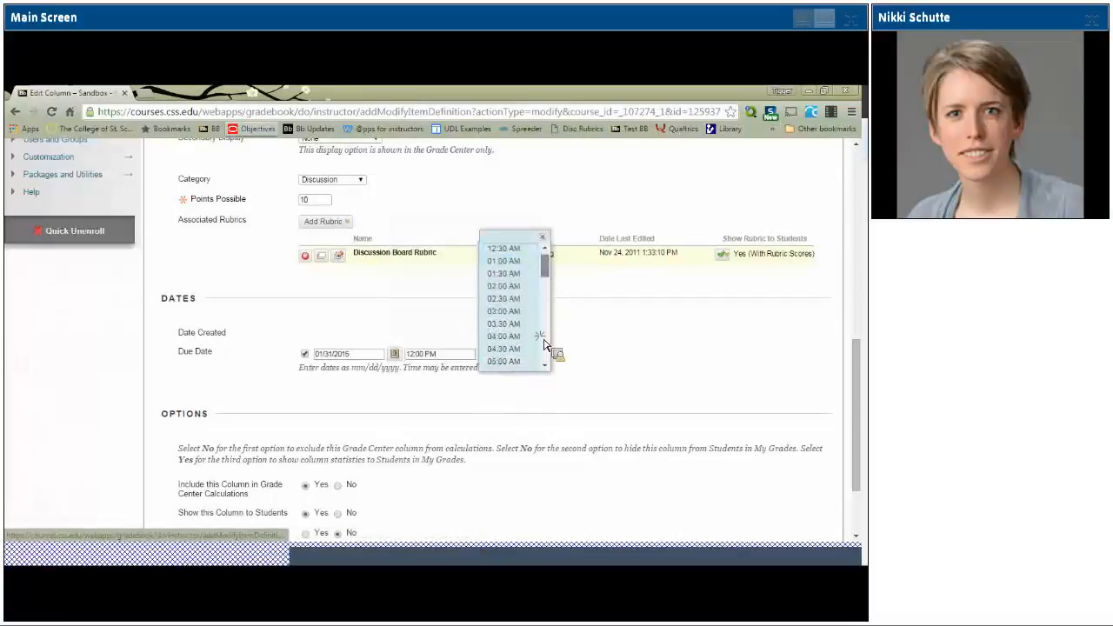
scroll(543, 344, down, 10)
click(537, 362)
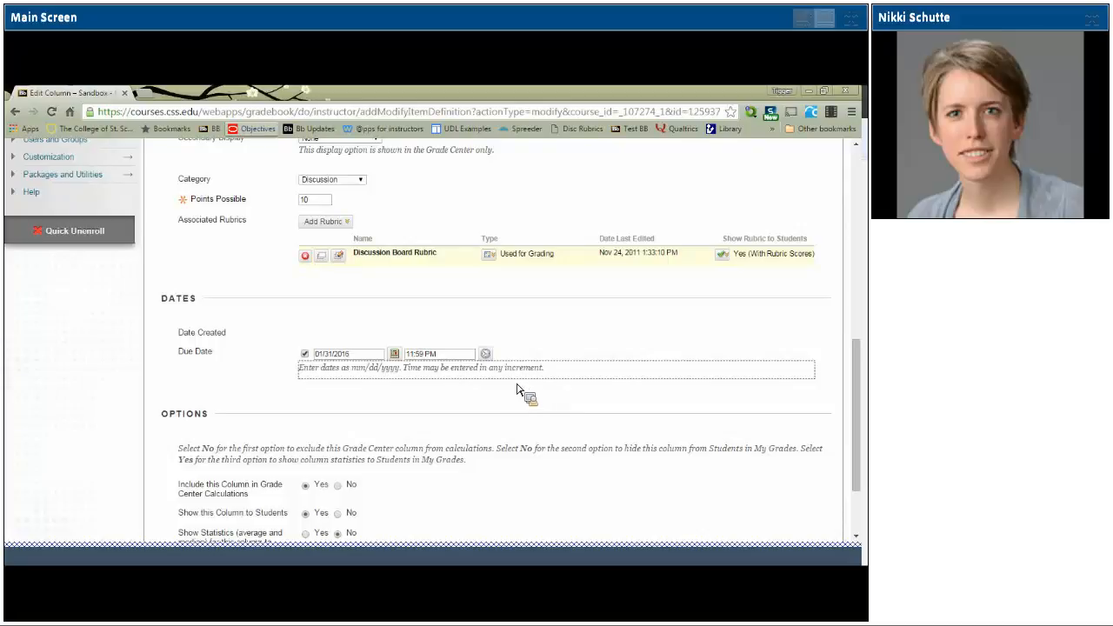
scroll(498, 392, down, 1)
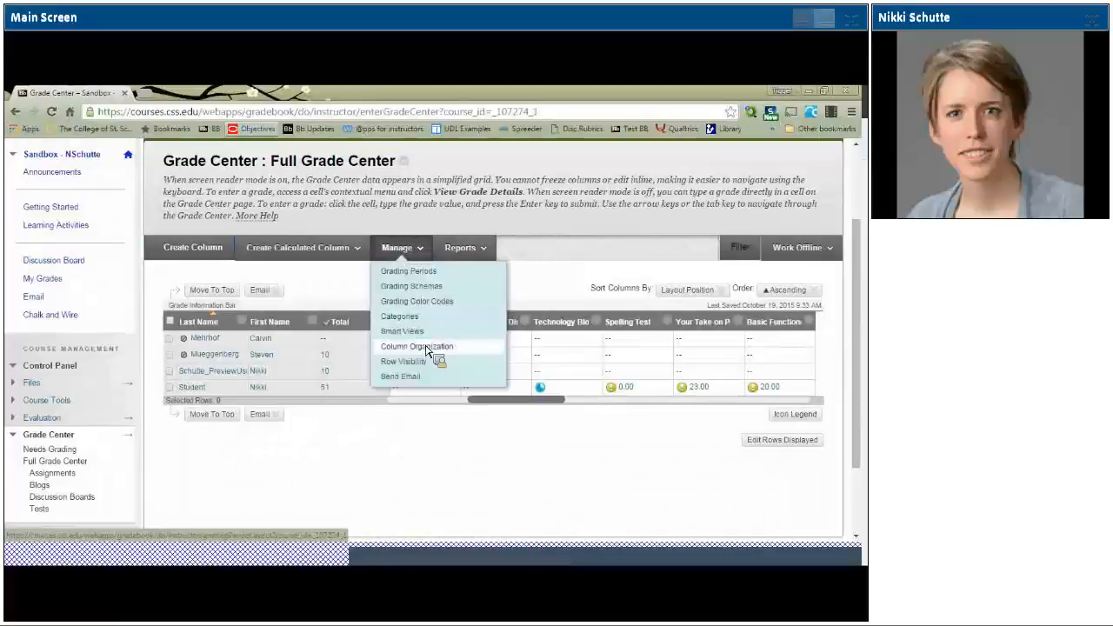
Open Column Organization and examine the Due Date values of the columns that are not in a grading period.
click(428, 356)
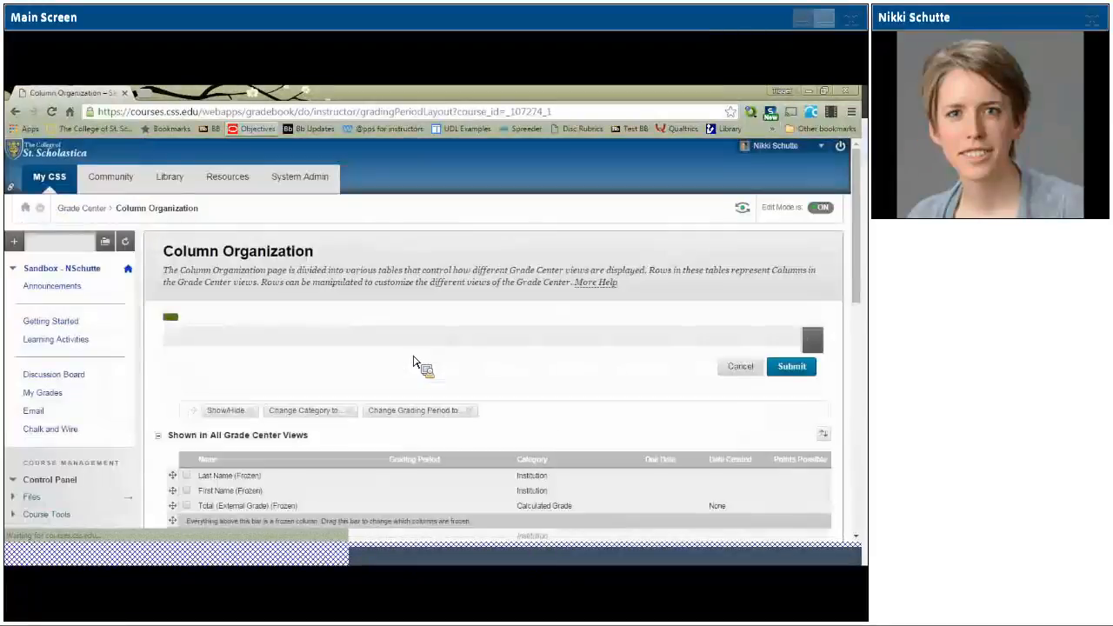
scroll(413, 362, down, 3)
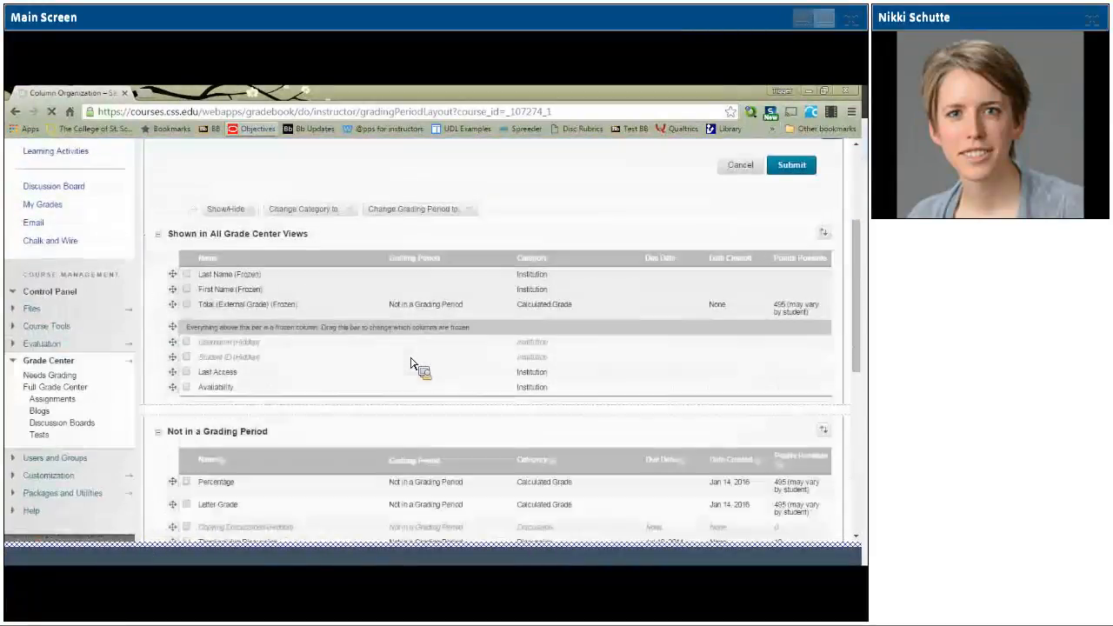
scroll(413, 363, down, 3)
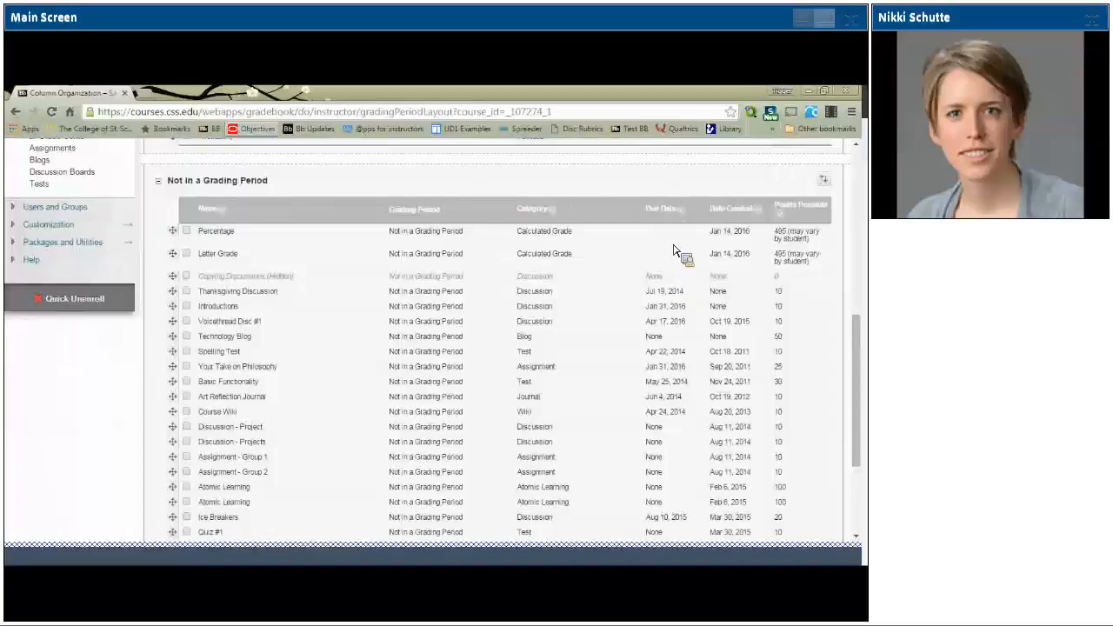
scroll(667, 395, down, 1)
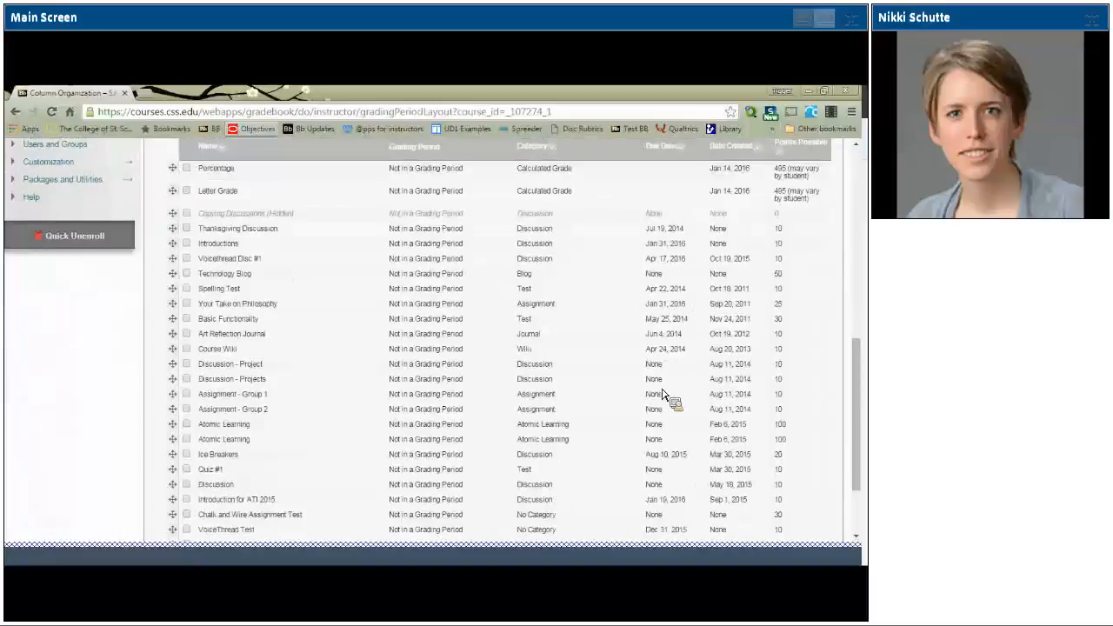
scroll(674, 279, down, 1)
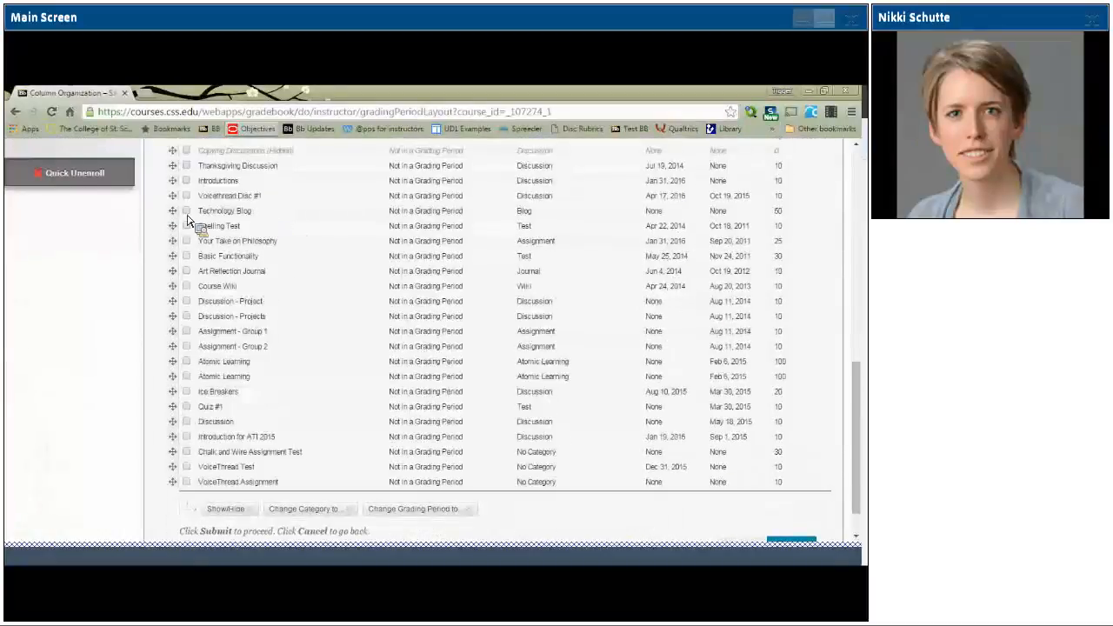
drag(658, 217, 471, 213)
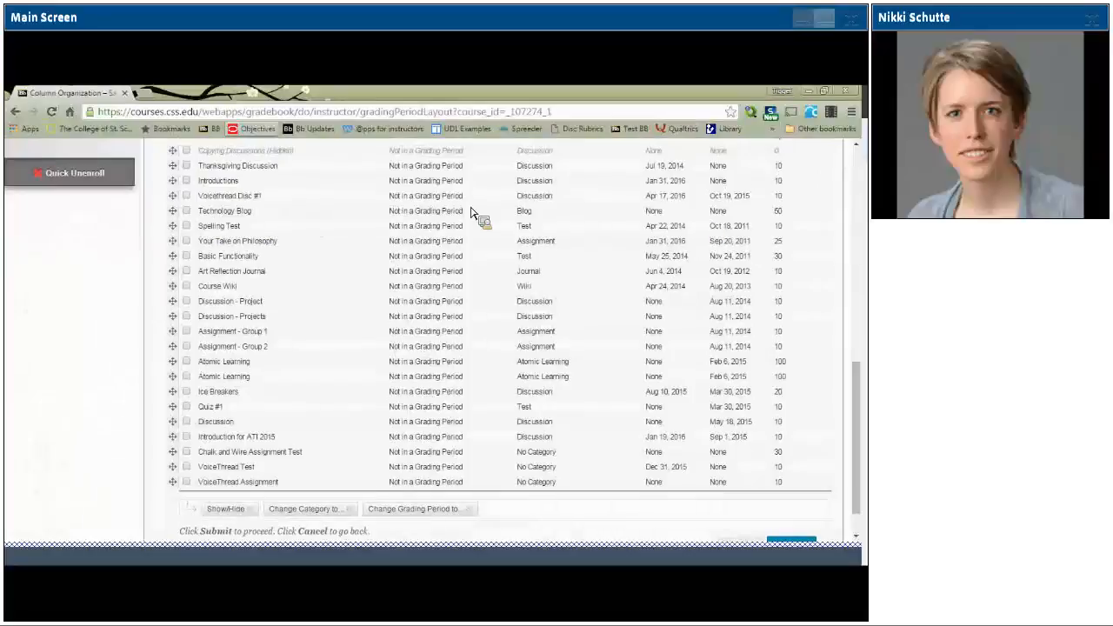
drag(658, 217, 196, 320)
scroll(672, 257, down, 1)
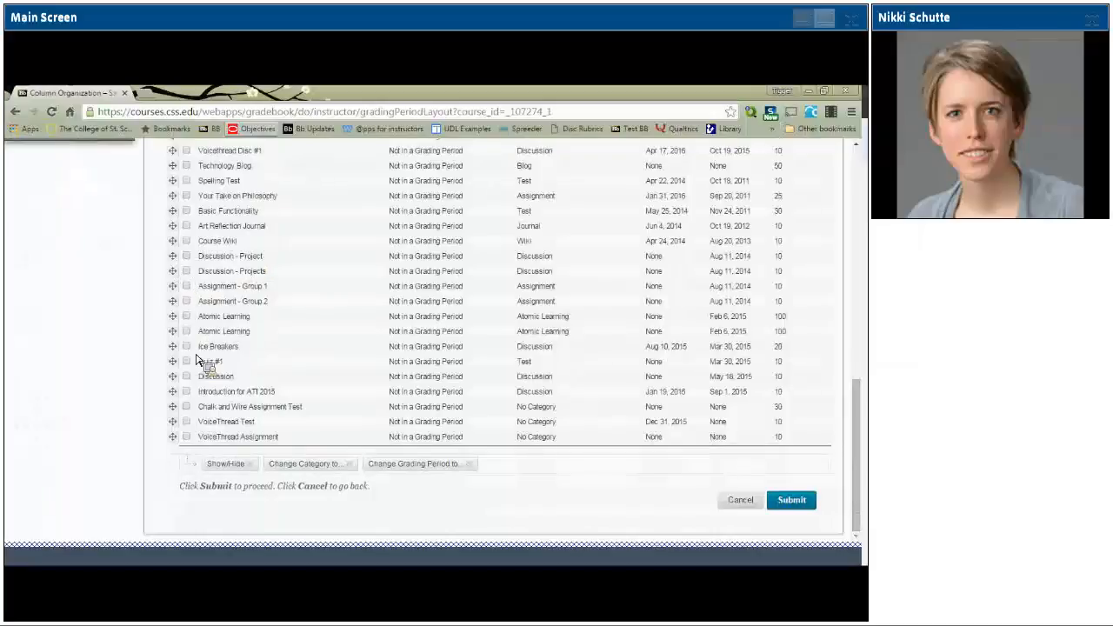
Submit the Column Organization page to go back to the Full Grade Center.
drag(258, 429, 196, 444)
drag(514, 454, 800, 505)
click(793, 500)
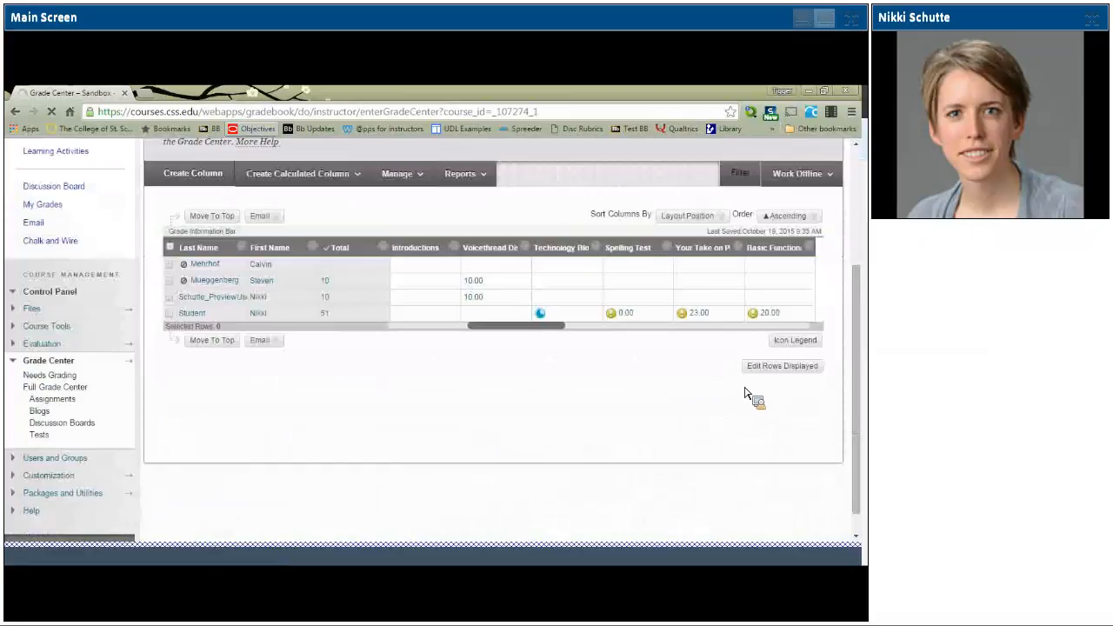
Open the VoiceThread Assignment column for editing and set its due date to 01/31/2016.
drag(595, 340, 814, 334)
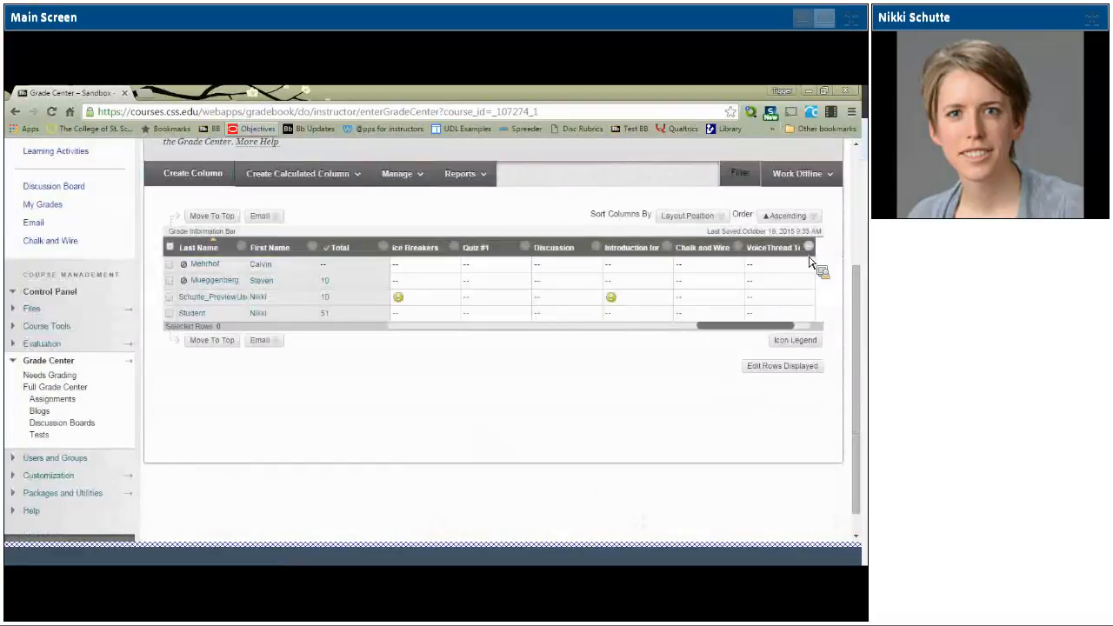
click(809, 327)
click(809, 249)
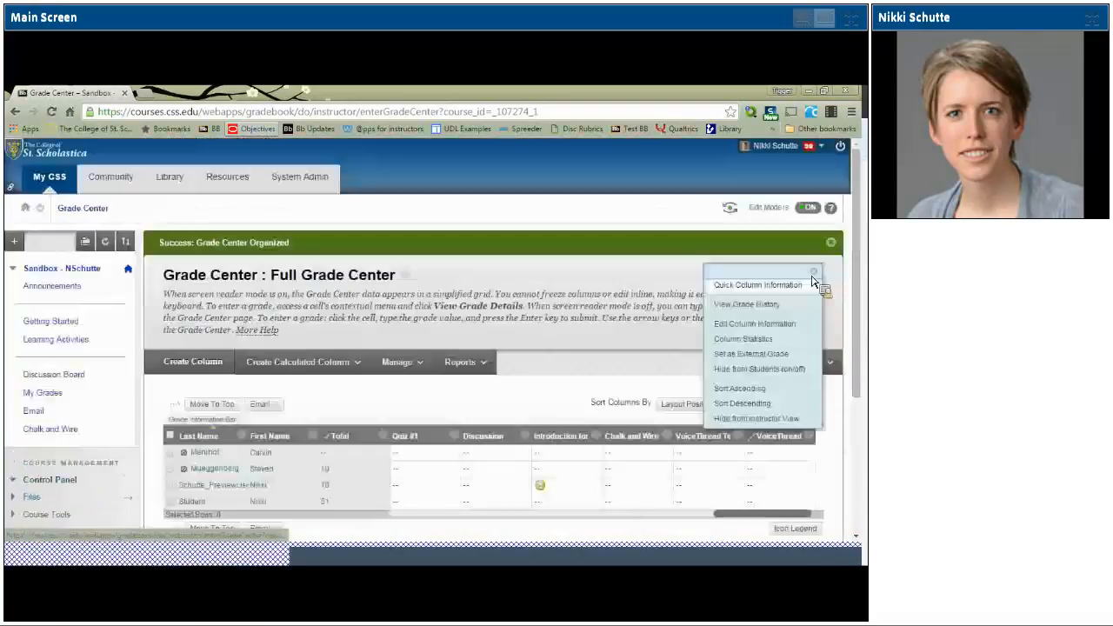
click(755, 329)
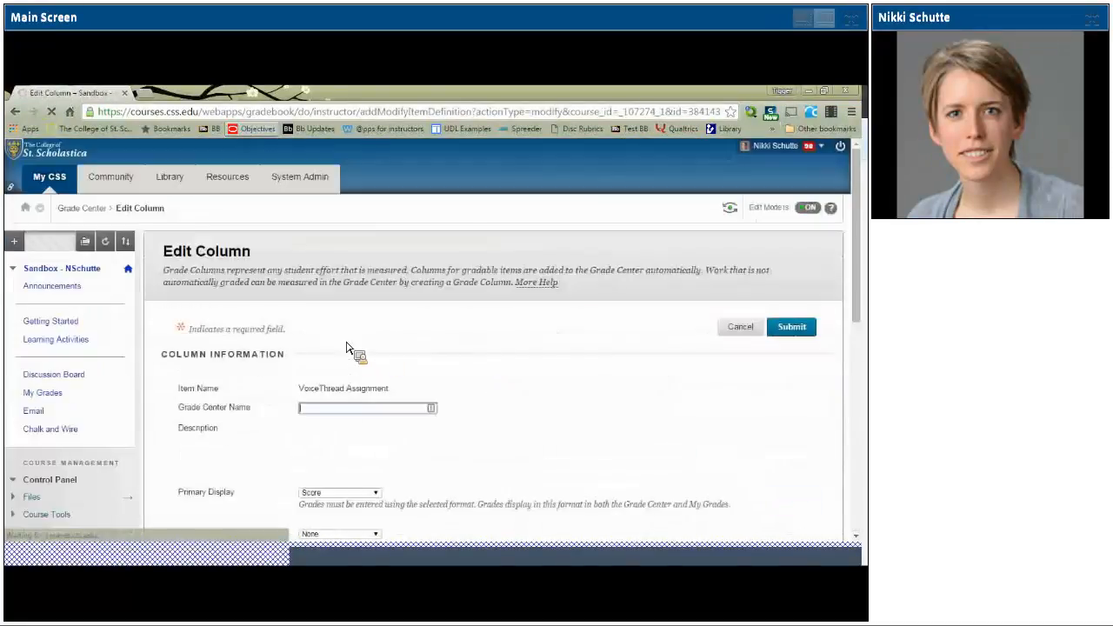
click(338, 411)
scroll(318, 439, down, 3)
click(393, 401)
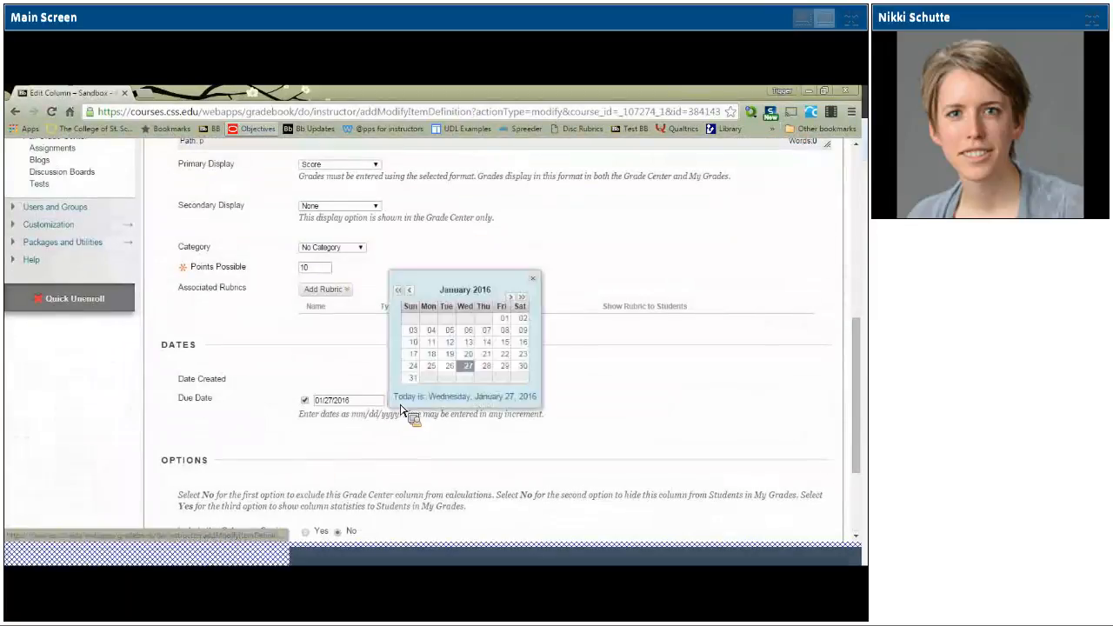
click(412, 388)
scroll(647, 415, down, 2)
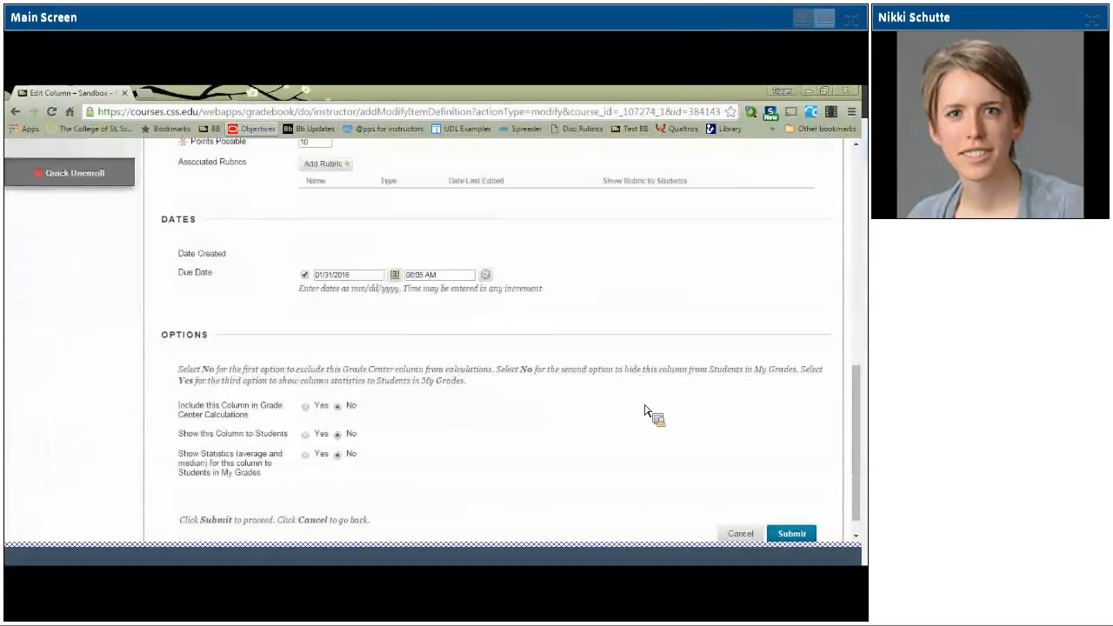
Choose a due time for the VoiceThread Assignment column and save the column.
click(485, 275)
drag(545, 185, 556, 293)
click(504, 283)
click(698, 371)
scroll(700, 374, down, 1)
click(791, 511)
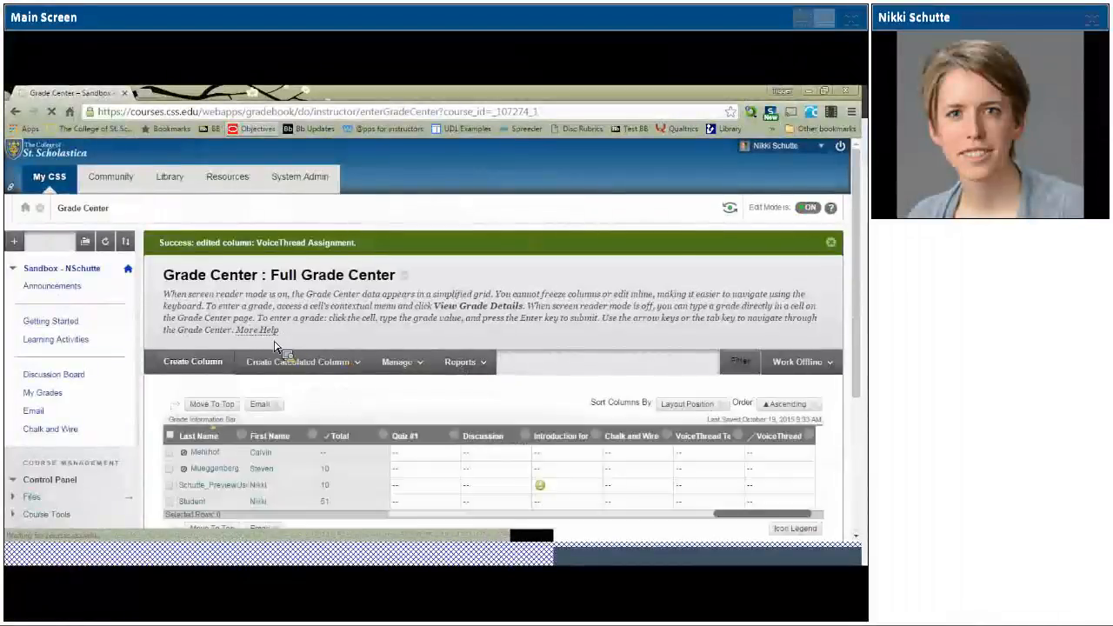
Collapse the Grade Center section of the Control Panel and open Date Management from Course Tools.
scroll(122, 344, down, 3)
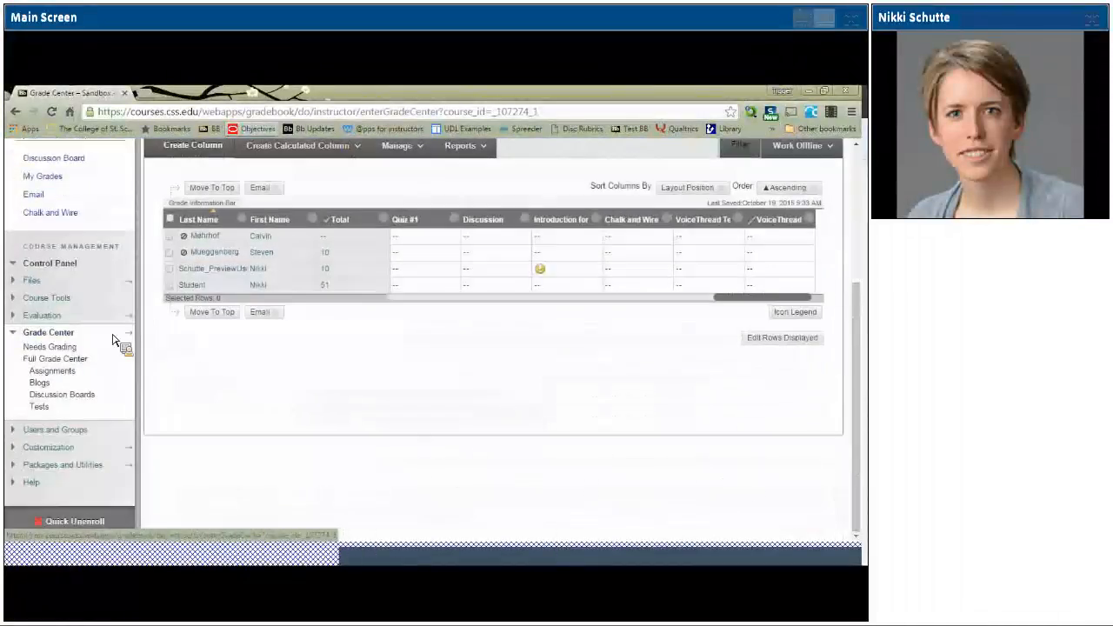
click(26, 332)
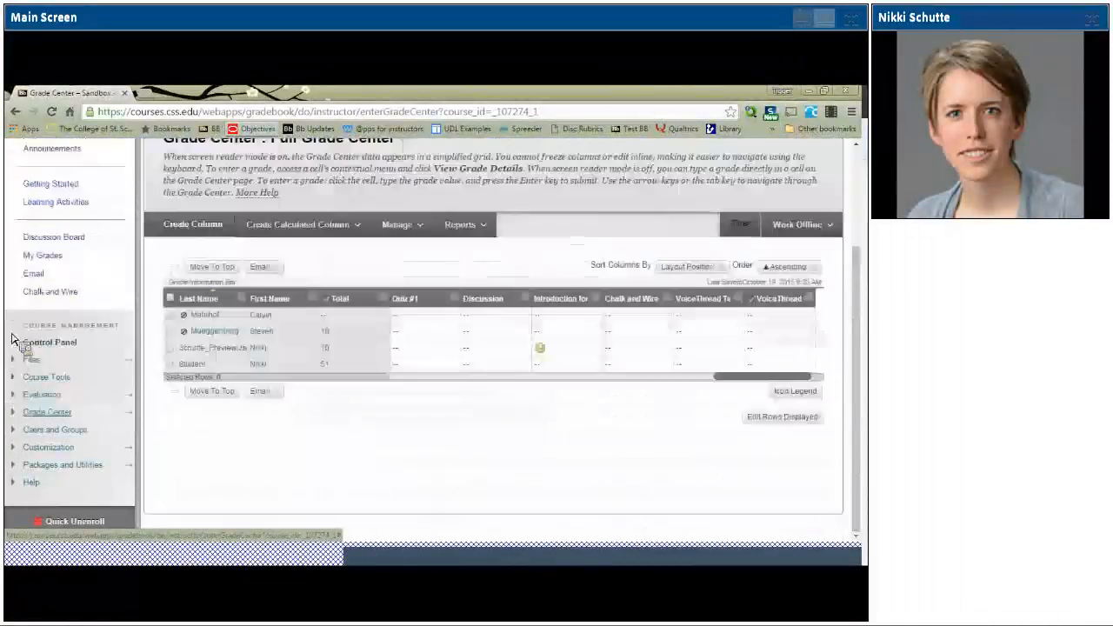
click(18, 379)
scroll(293, 405, down, 3)
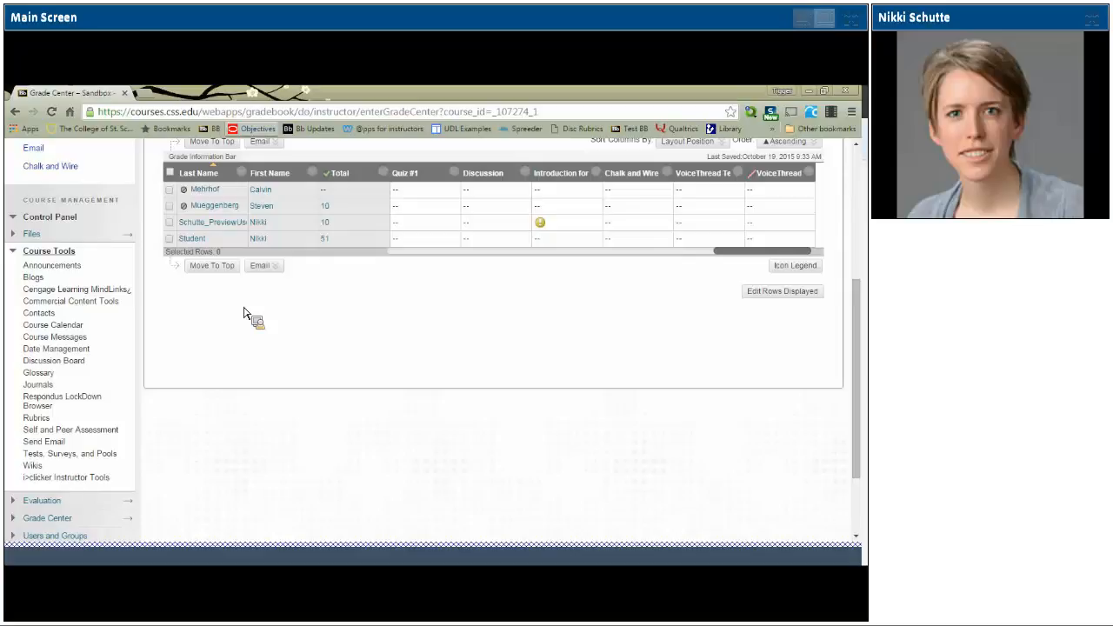
scroll(243, 313, down, 1)
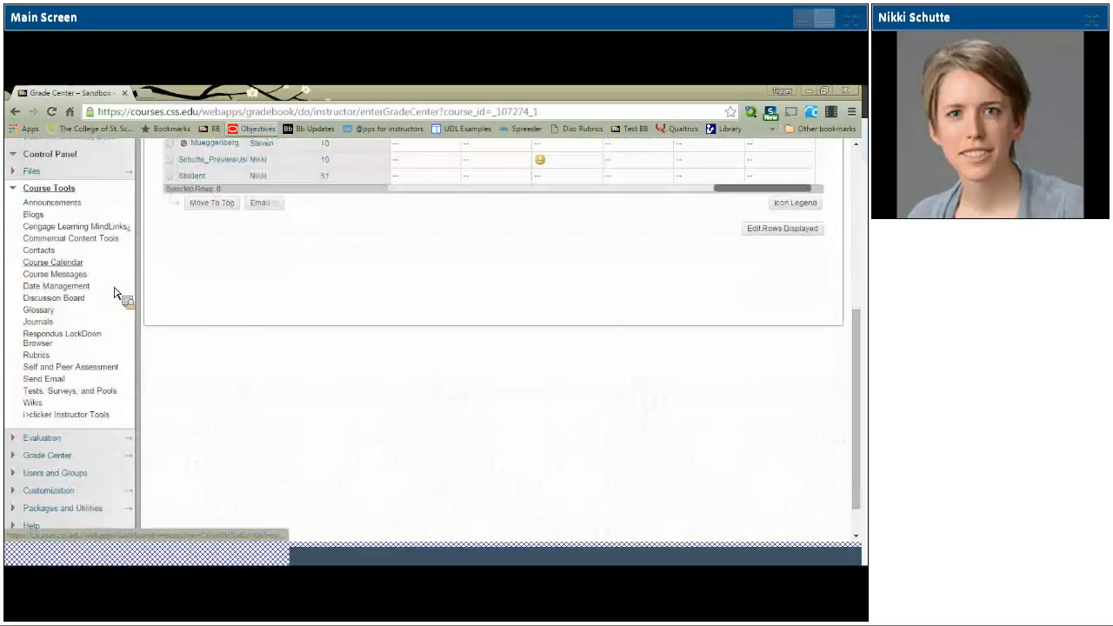
click(15, 188)
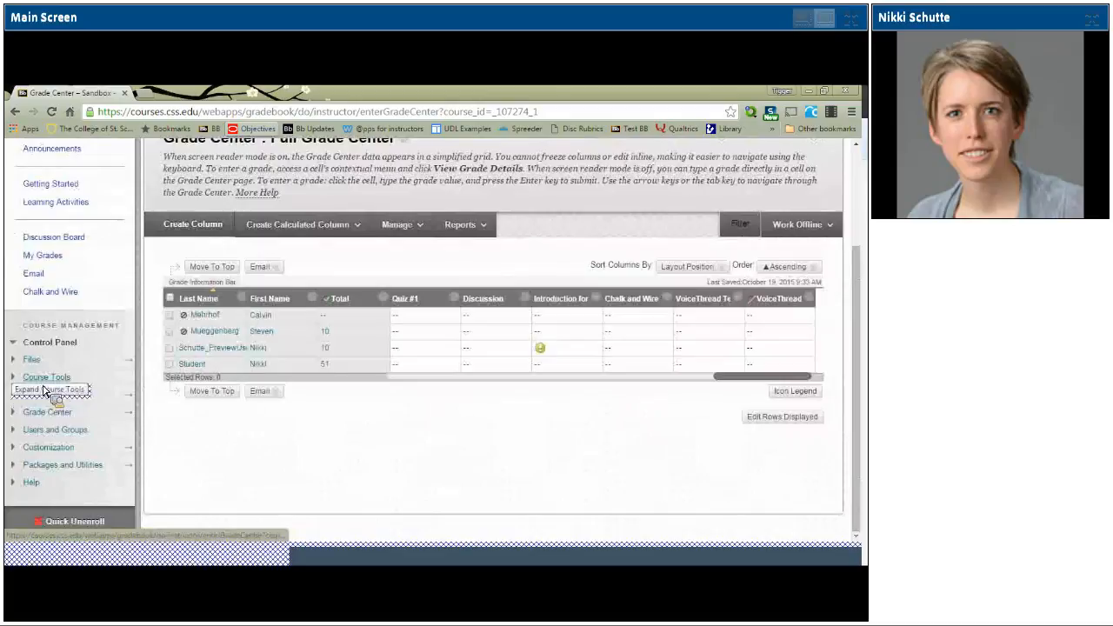
click(12, 377)
scroll(52, 391, down, 3)
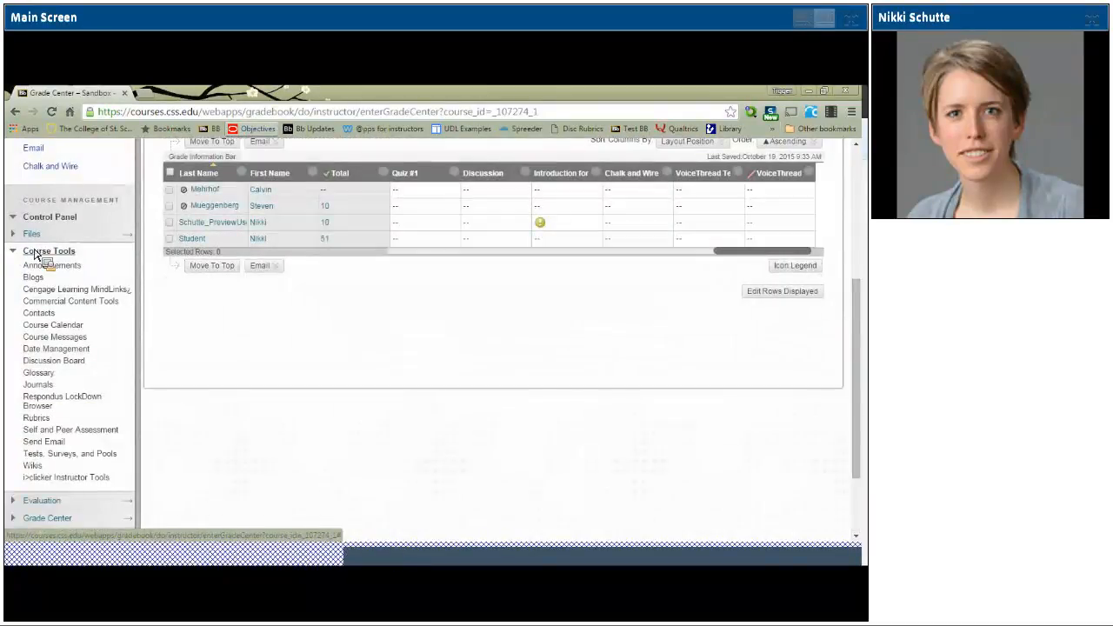
click(49, 349)
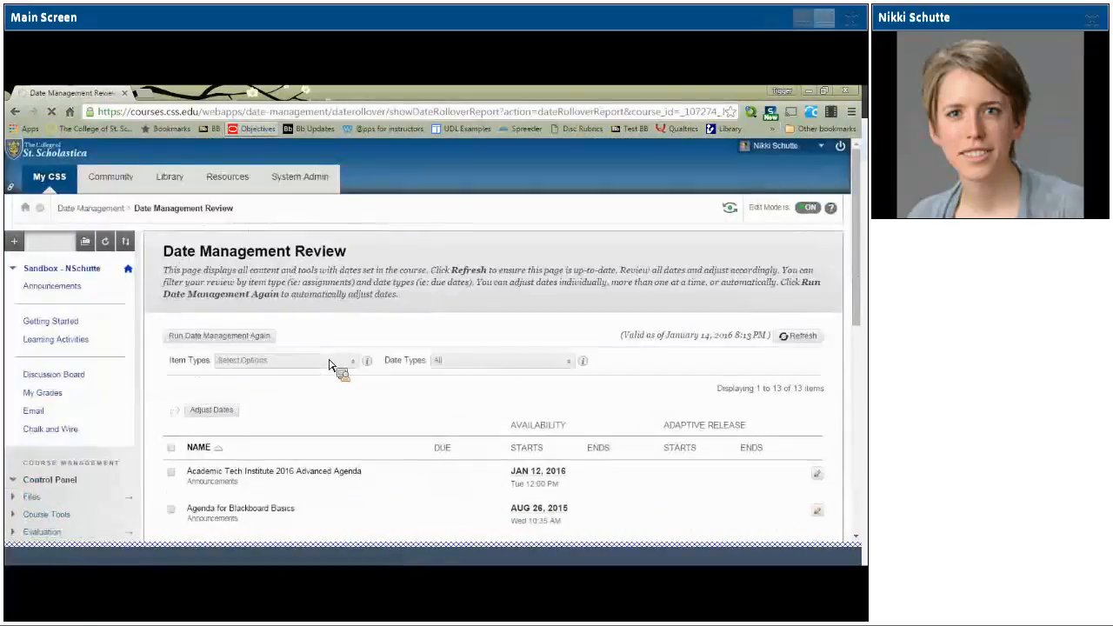
Rerun Date Management with the Use Course Start Date option and set the current start date to 09/08/2015.
scroll(246, 341, down, 1)
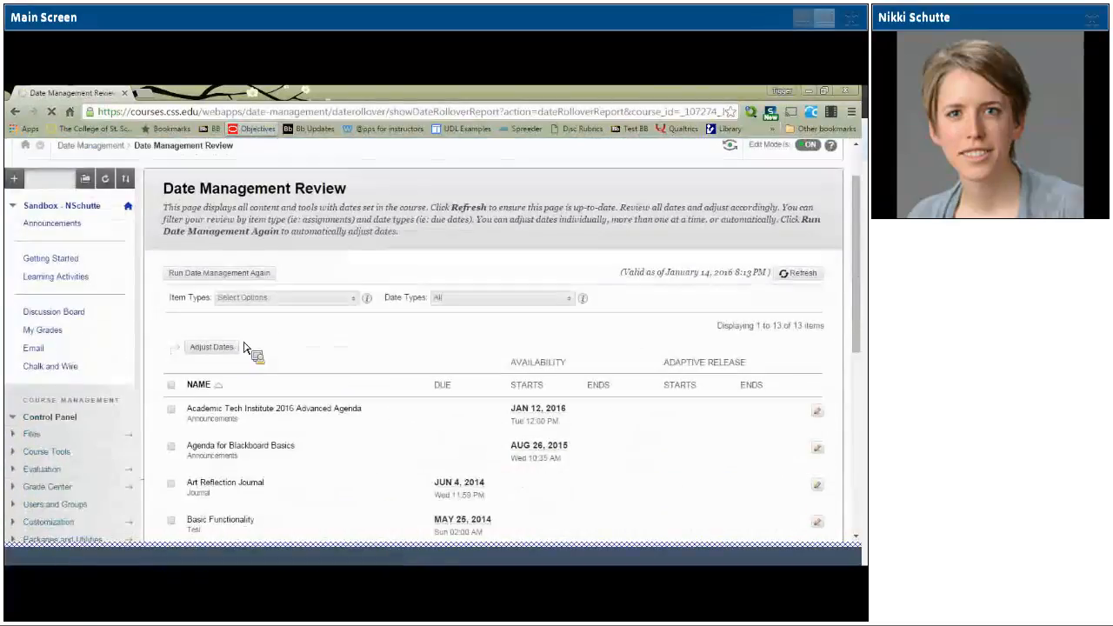
click(229, 276)
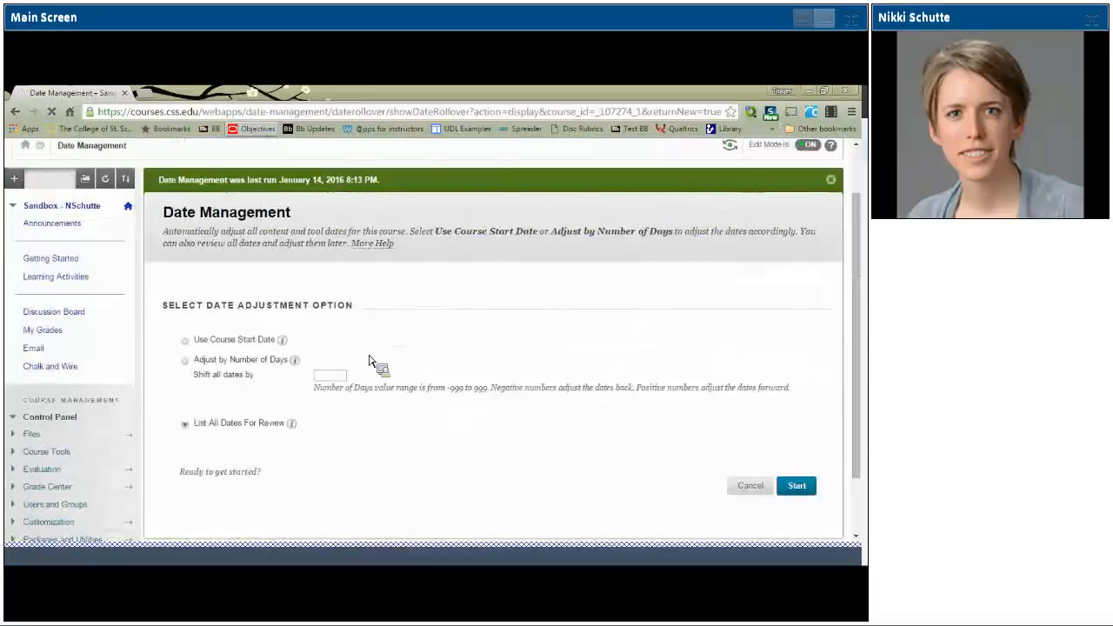
scroll(273, 356, down, 1)
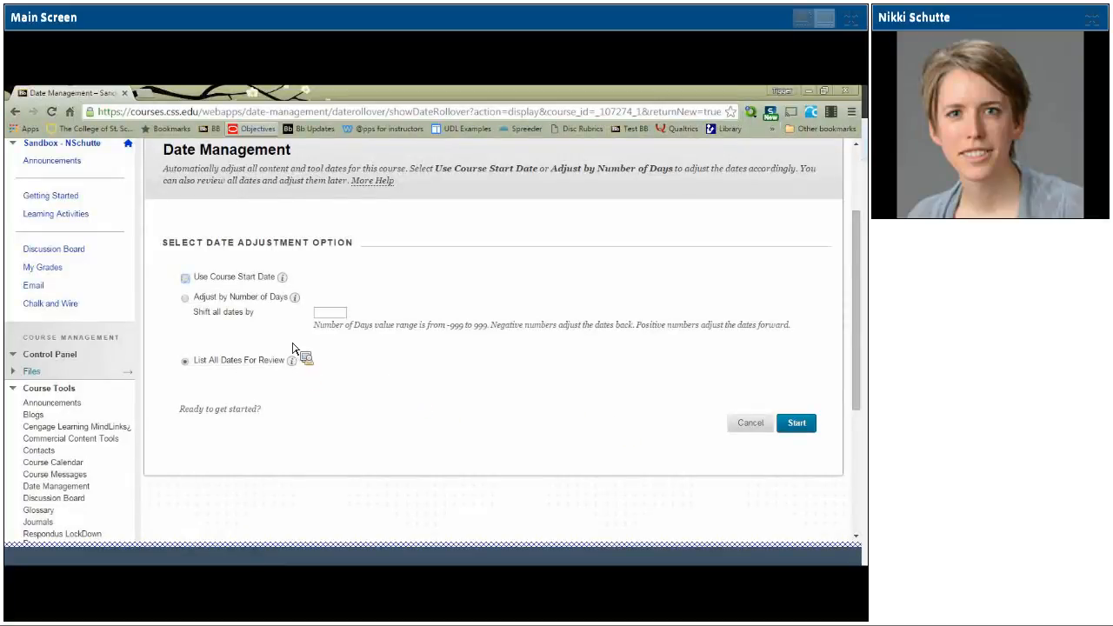
click(186, 278)
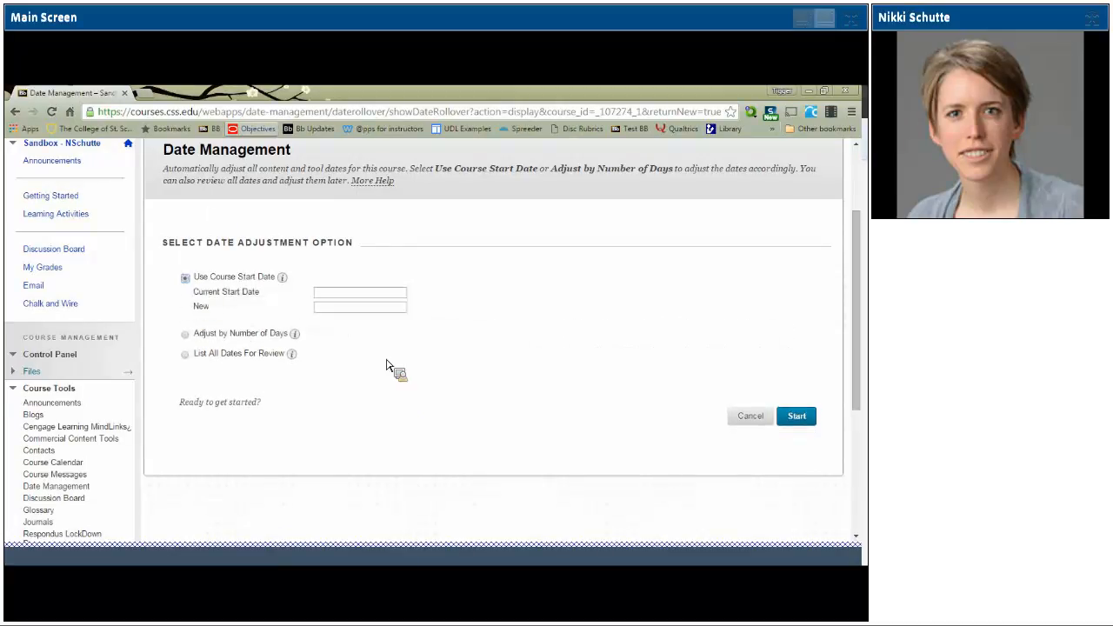
click(330, 296)
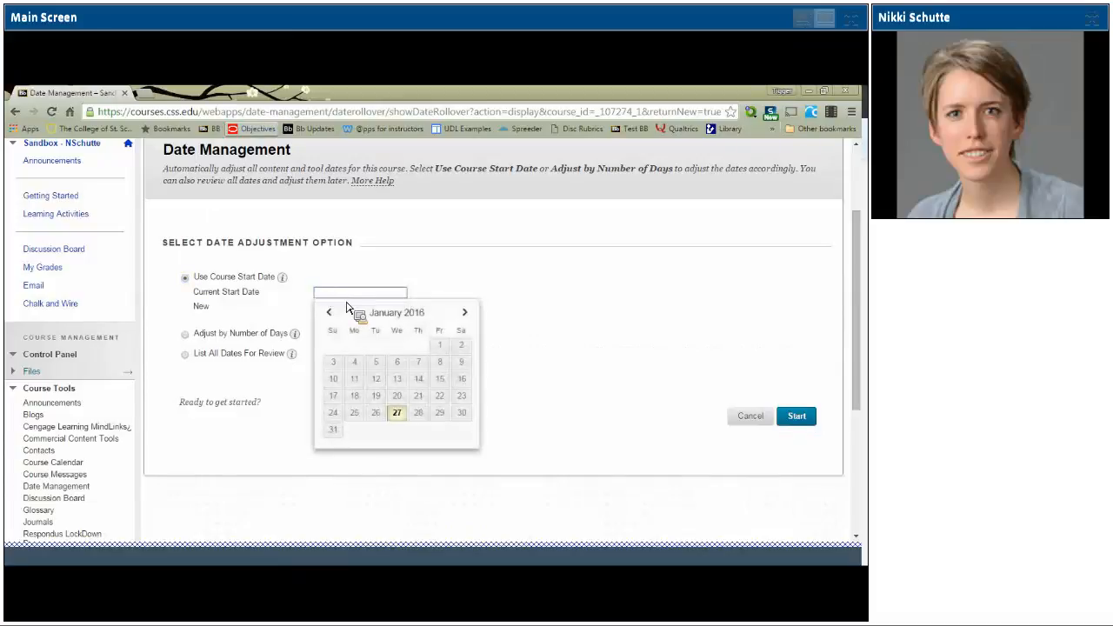
click(333, 313)
triple_click(336, 314)
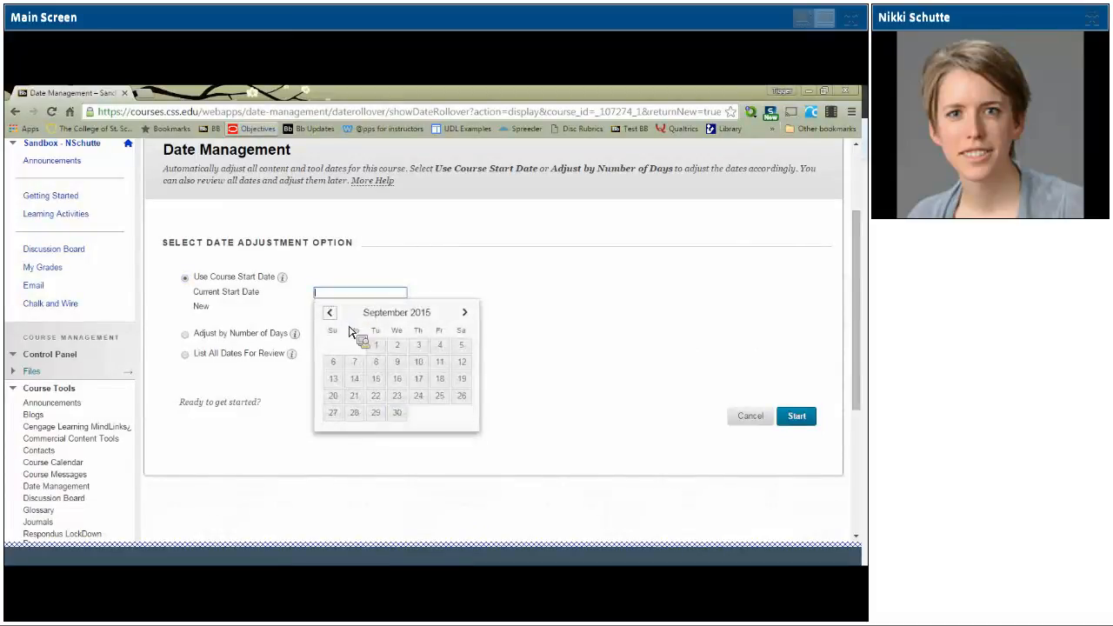
click(375, 363)
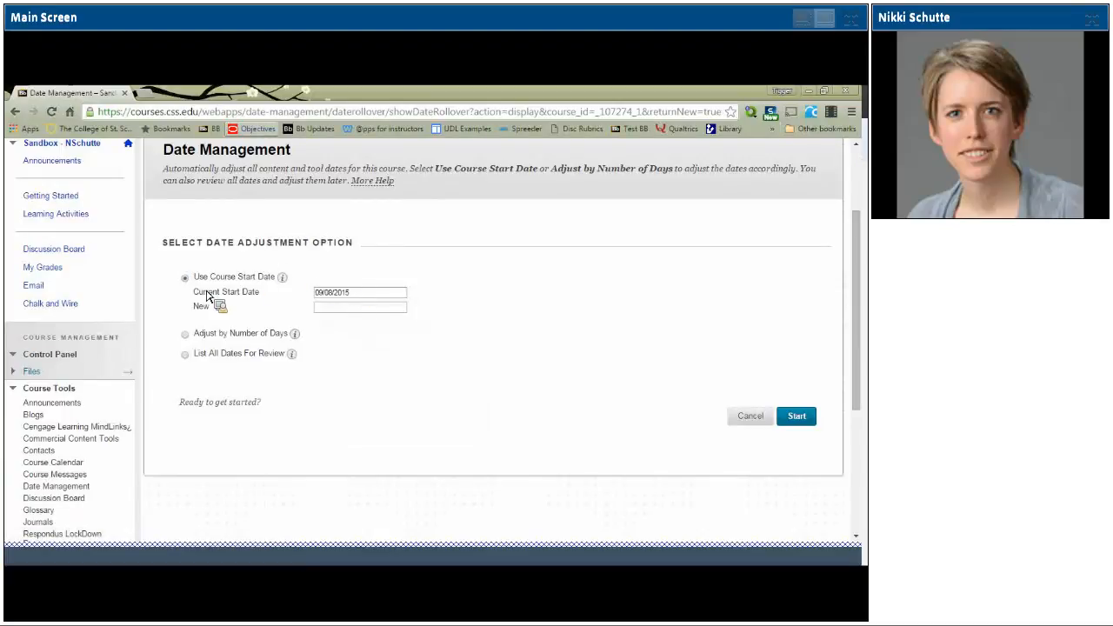
Set the new course start date to 01/19/2016, run the date adjustment and continue to the review list.
click(331, 307)
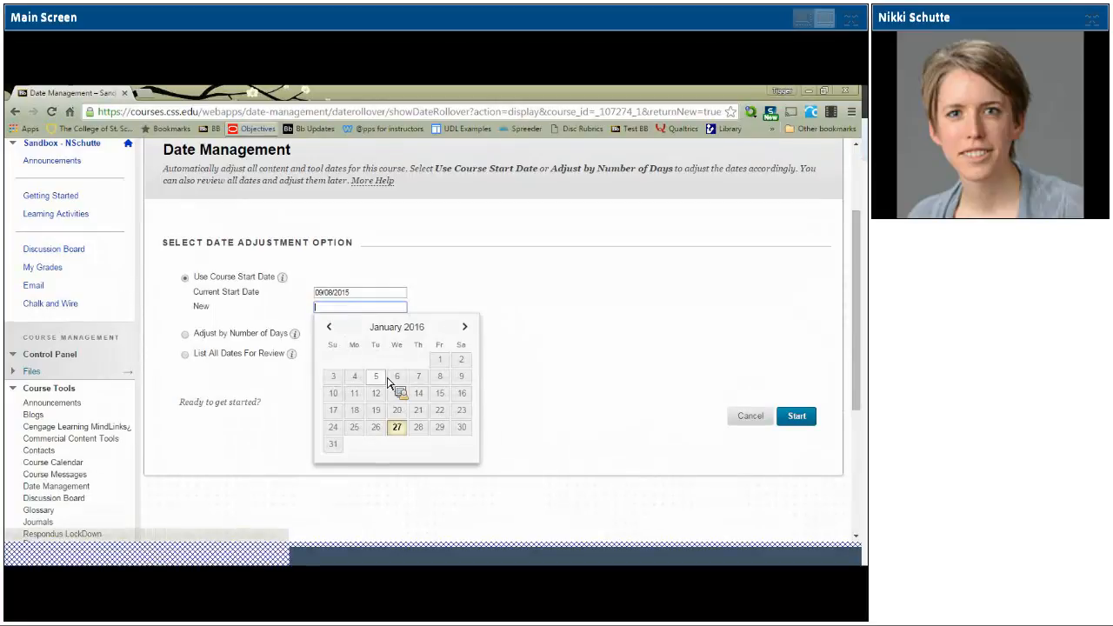
click(375, 412)
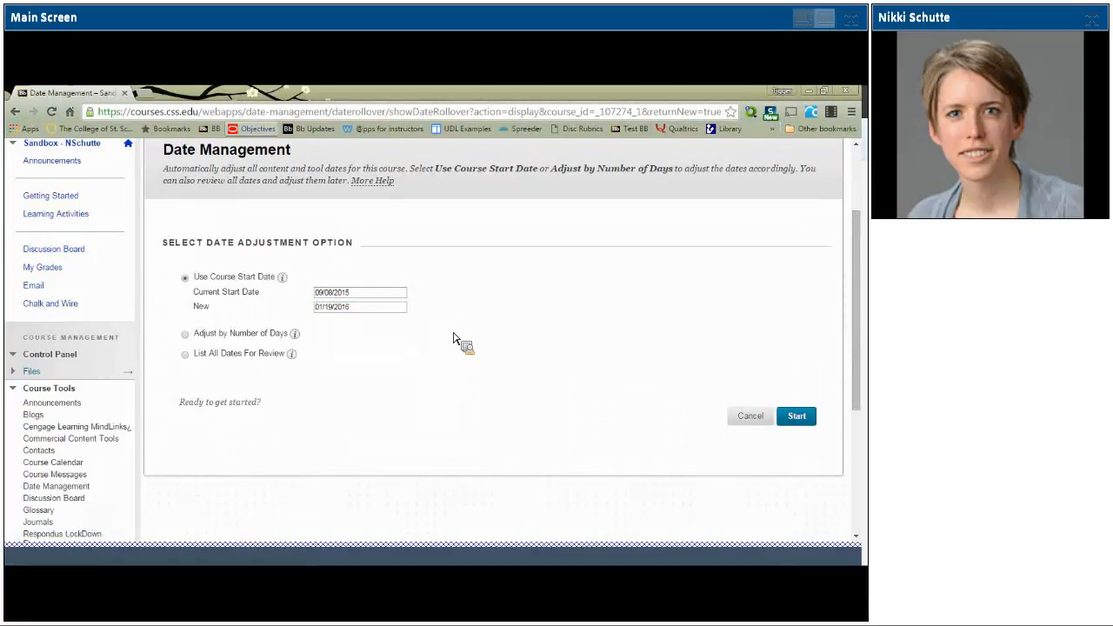
scroll(812, 387, down, 1)
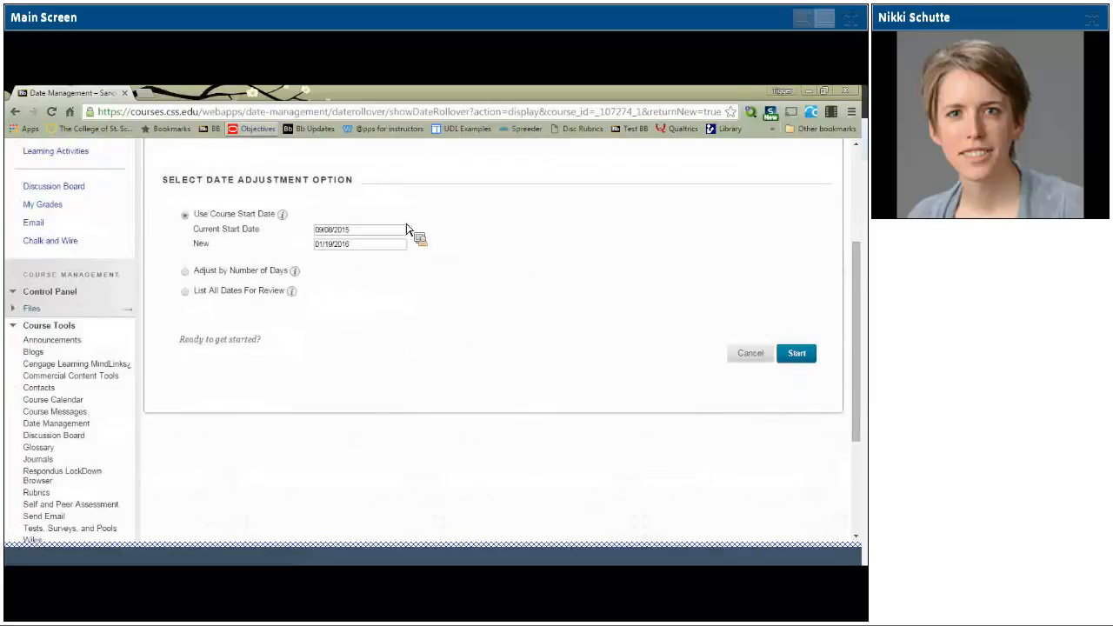
click(796, 354)
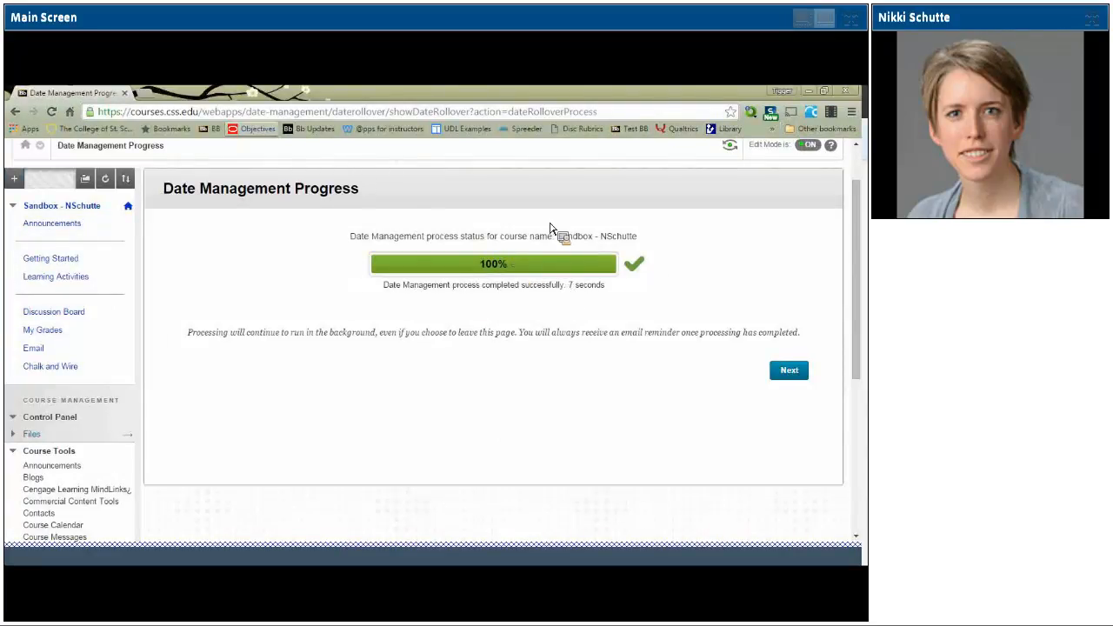
click(791, 374)
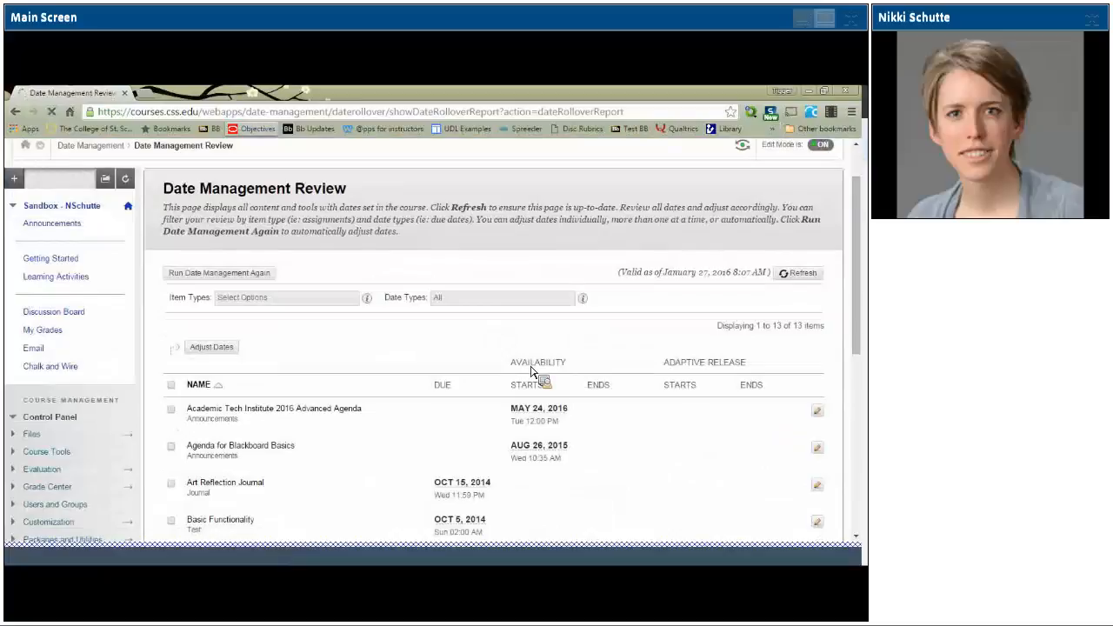
Examine the adjusted due and availability dates of the course items on the Date Management Review page.
scroll(533, 348, down, 3)
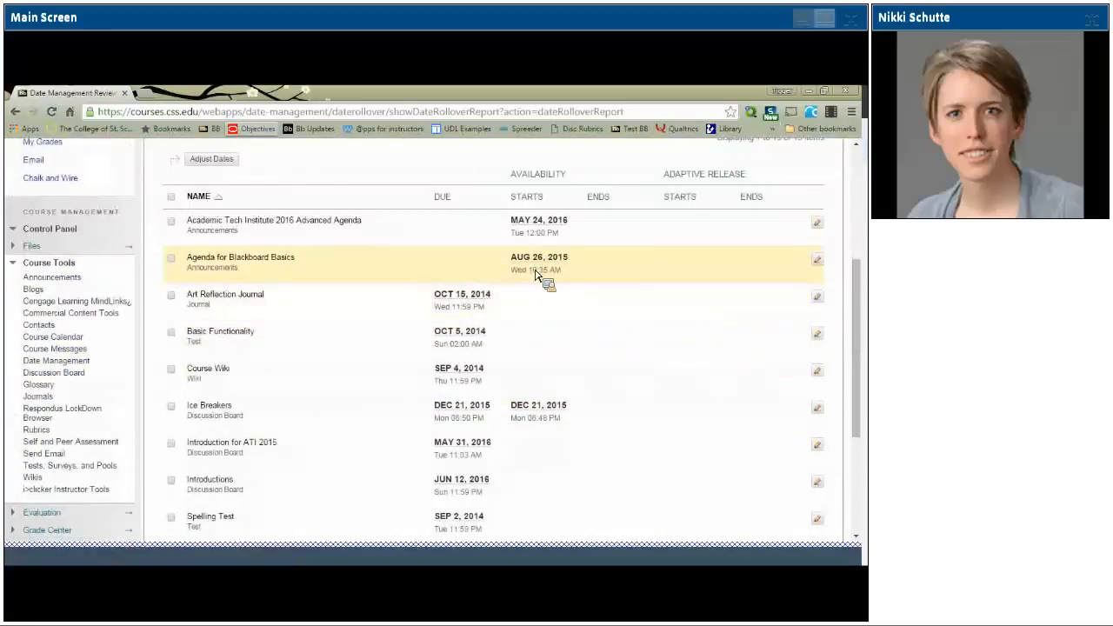
scroll(534, 276, down, 2)
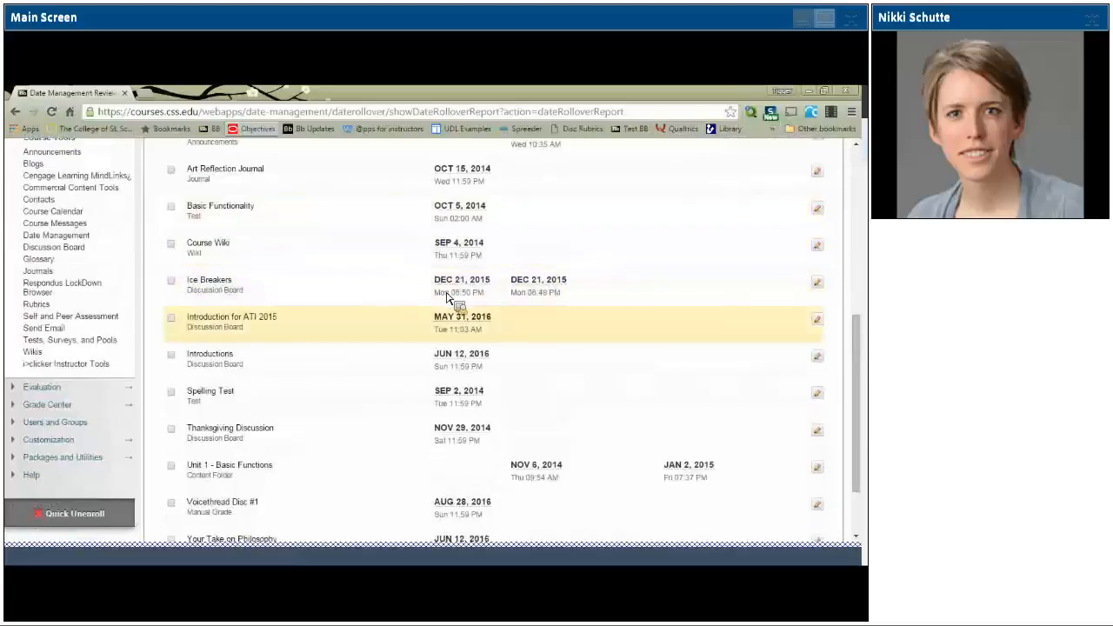
scroll(460, 322, down, 1)
scroll(413, 213, up, 1)
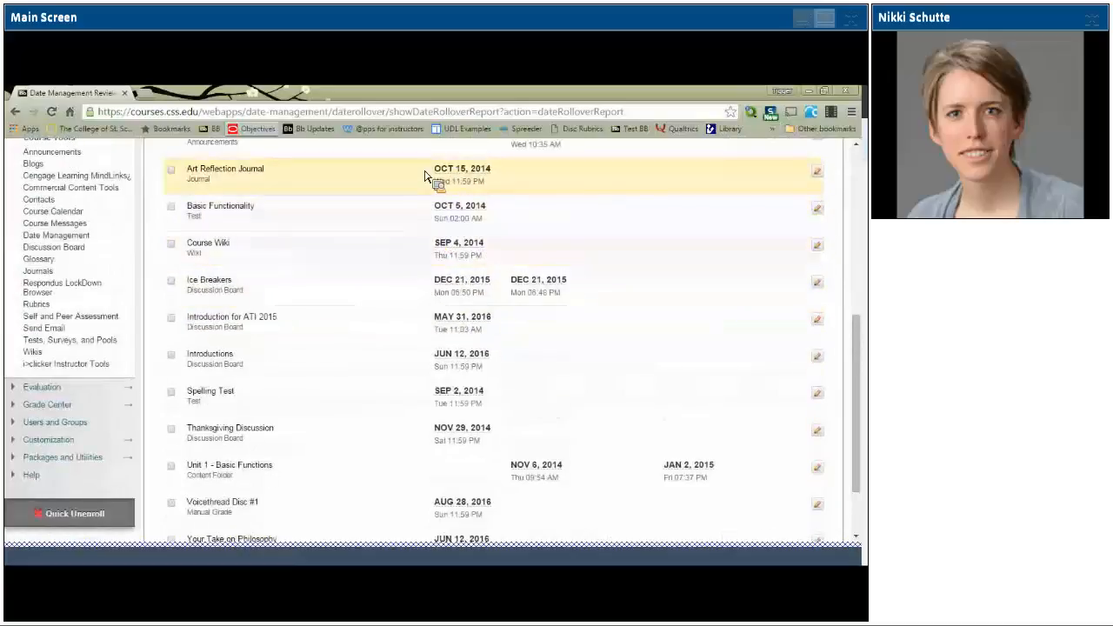
scroll(408, 244, up, 1)
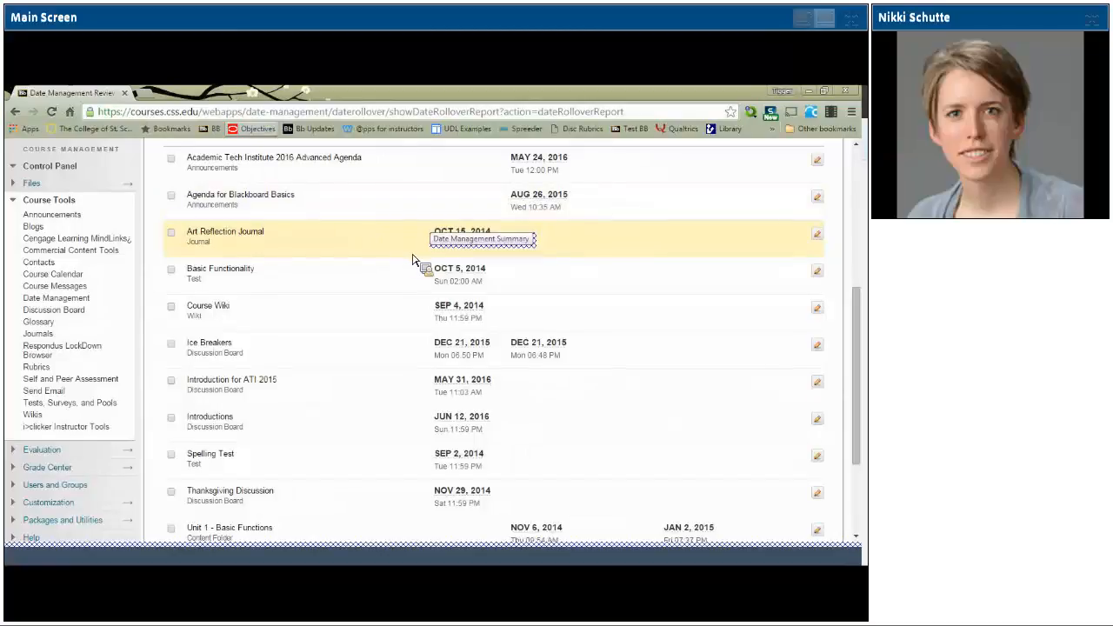
scroll(535, 229, up, 1)
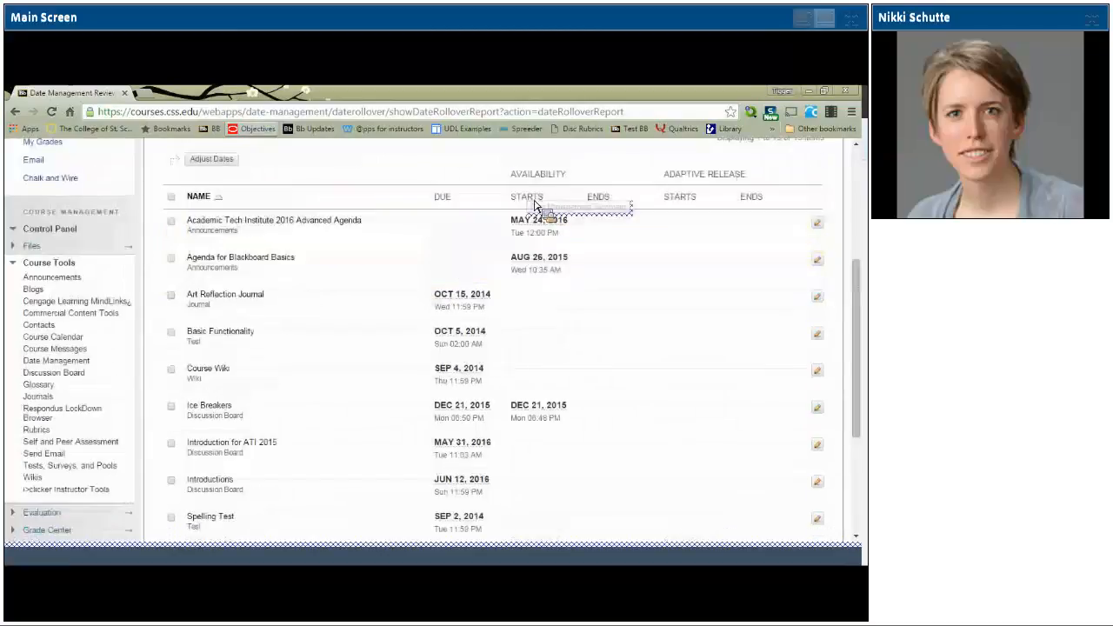
drag(534, 204, 524, 226)
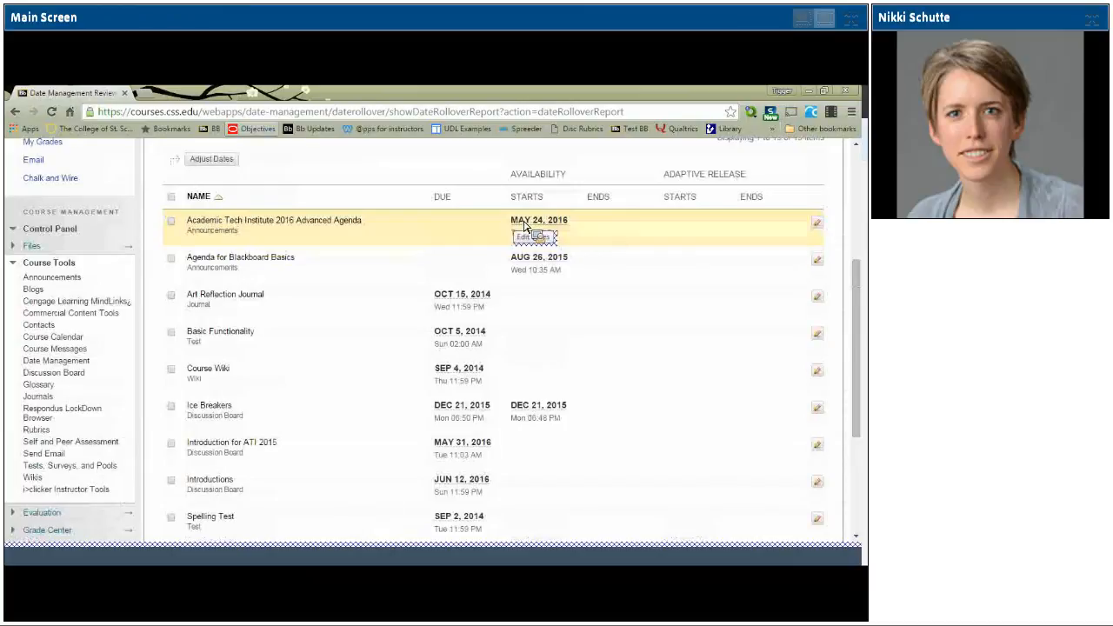
Start a new tool link for the course menu, named Calendar with the type Calendar.
drag(525, 226, 13, 183)
click(31, 250)
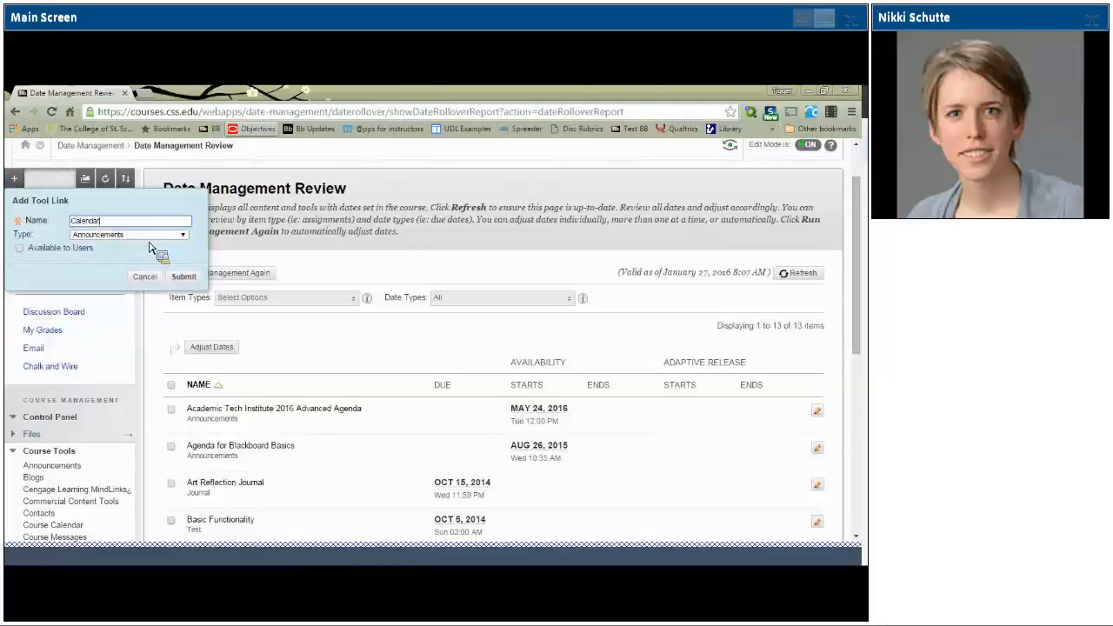
click(98, 236)
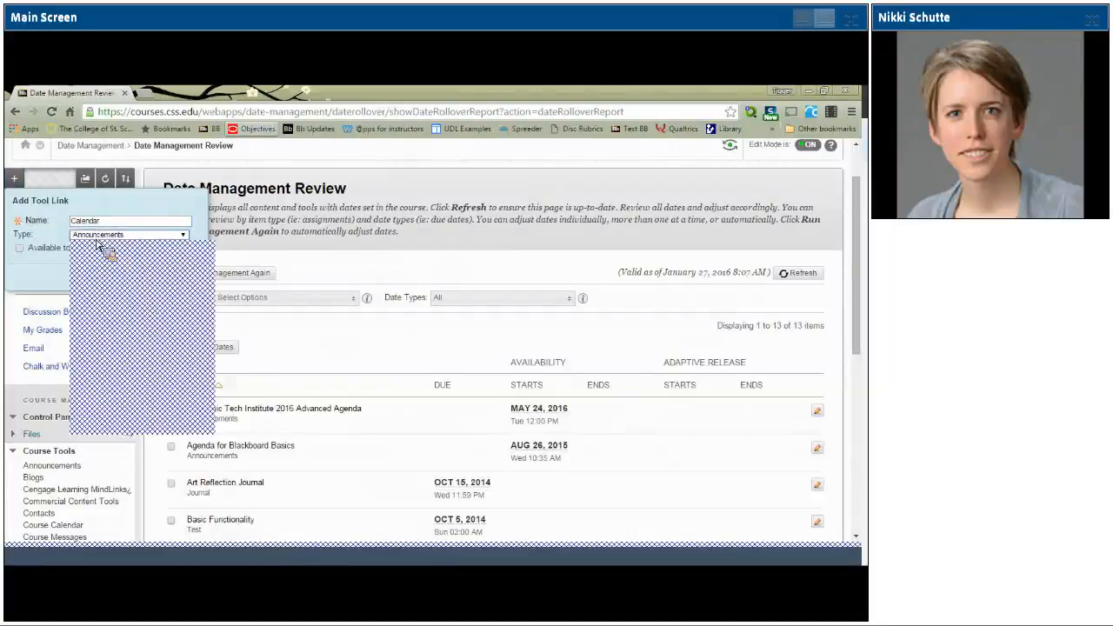
click(110, 292)
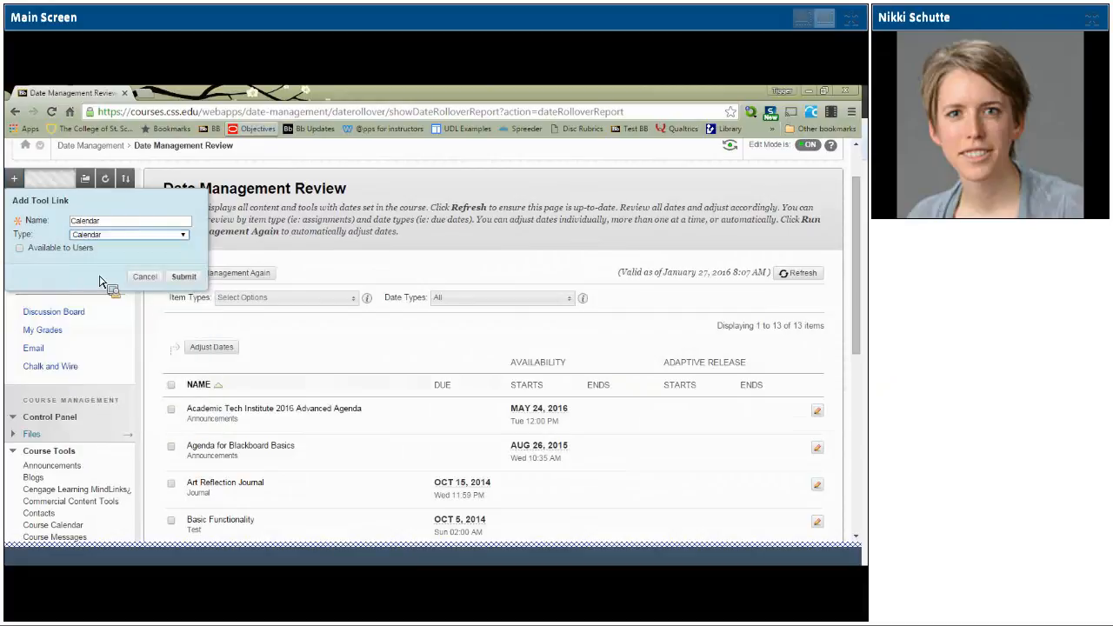
Submit the Calendar link as available to users and move it directly below Announcements in the course menu.
click(31, 251)
click(184, 278)
drag(25, 393, 26, 300)
drag(31, 231, 31, 236)
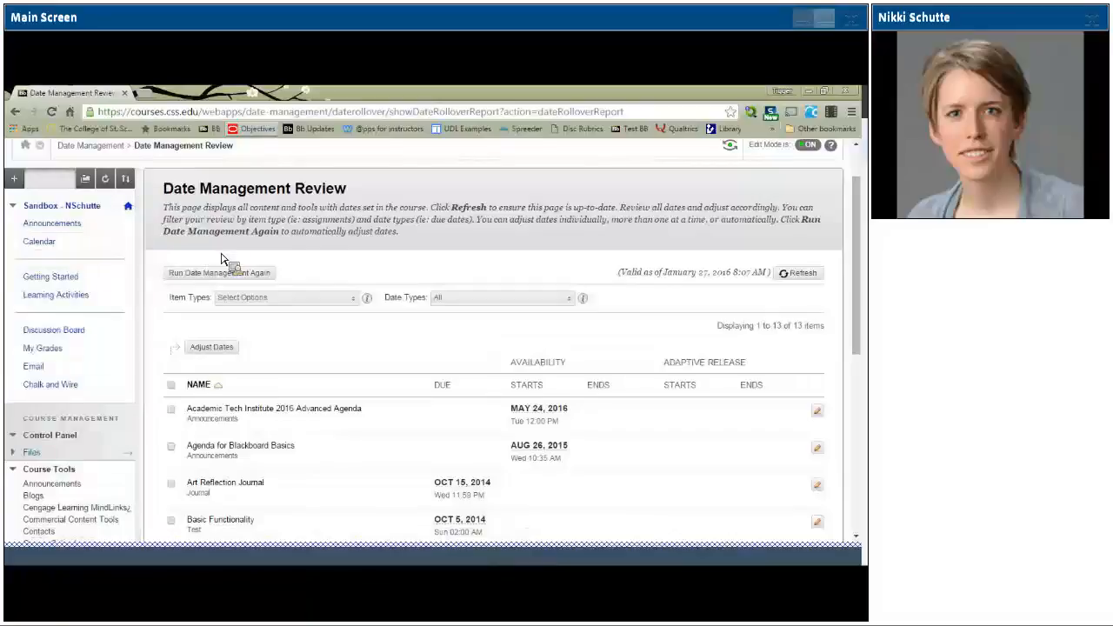
Open the course Calendar from the course menu and examine the January 2016 month view and the list of selectable calendars.
click(39, 242)
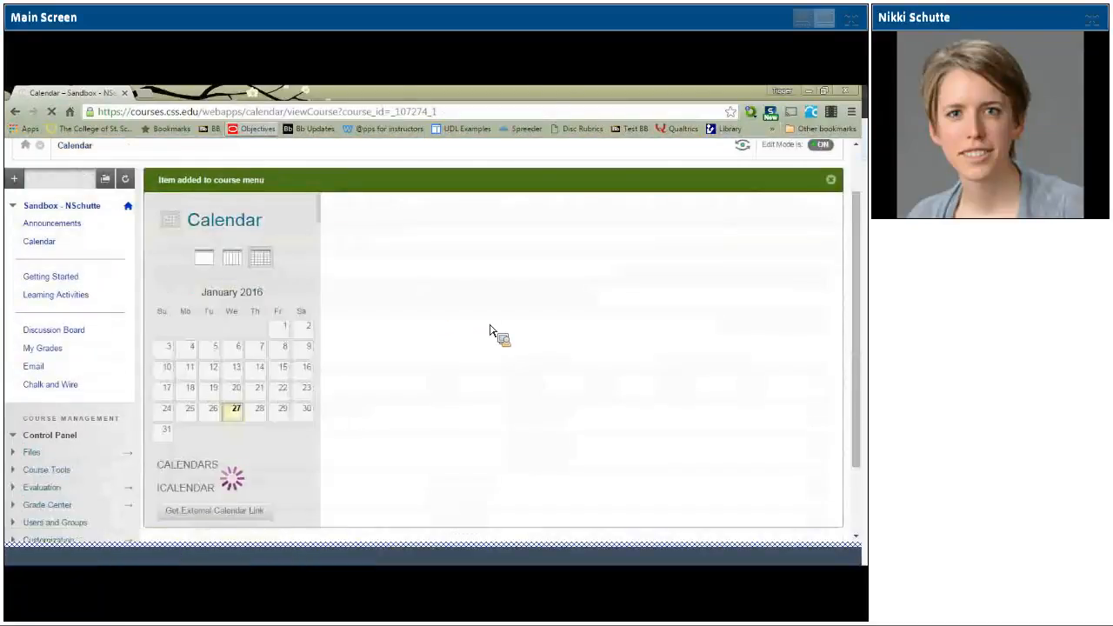
scroll(492, 331, down, 1)
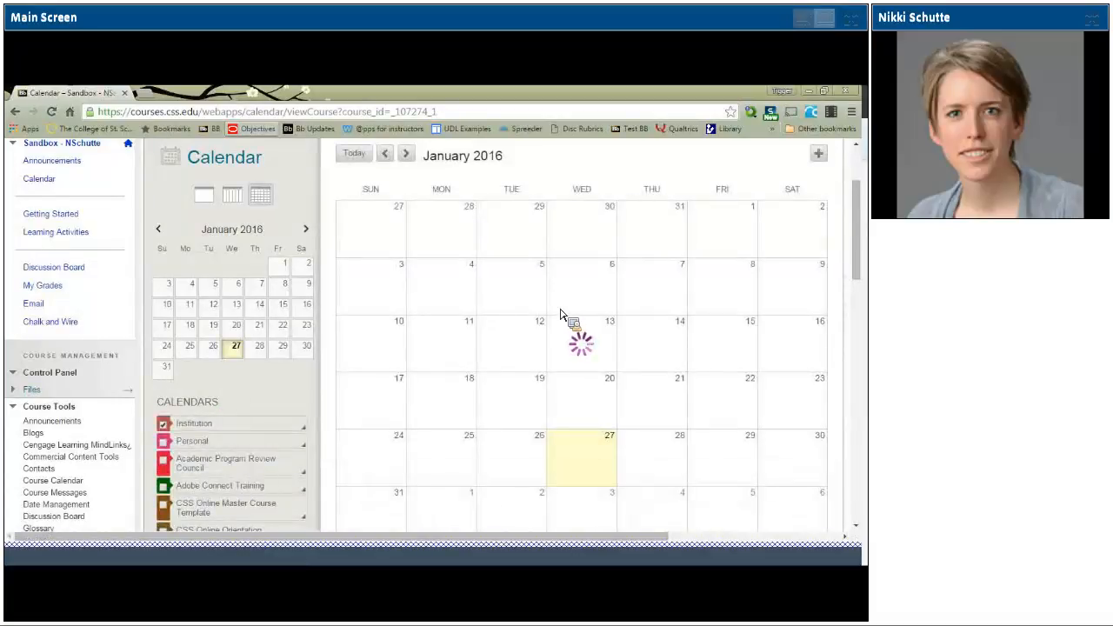
scroll(560, 314, down, 1)
scroll(186, 358, down, 1)
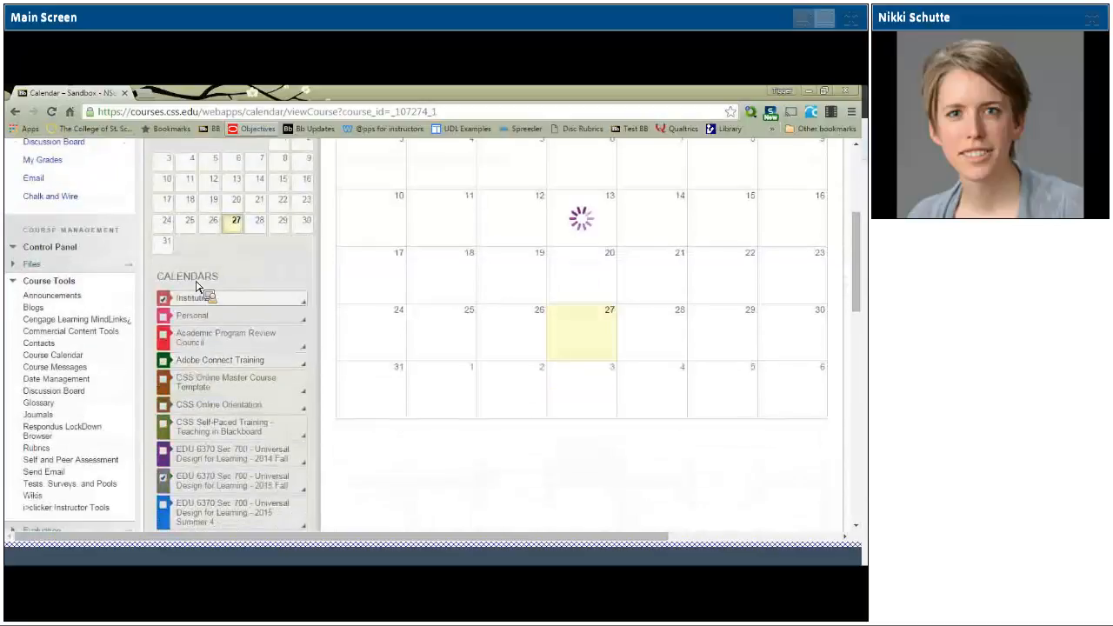
scroll(204, 391, down, 2)
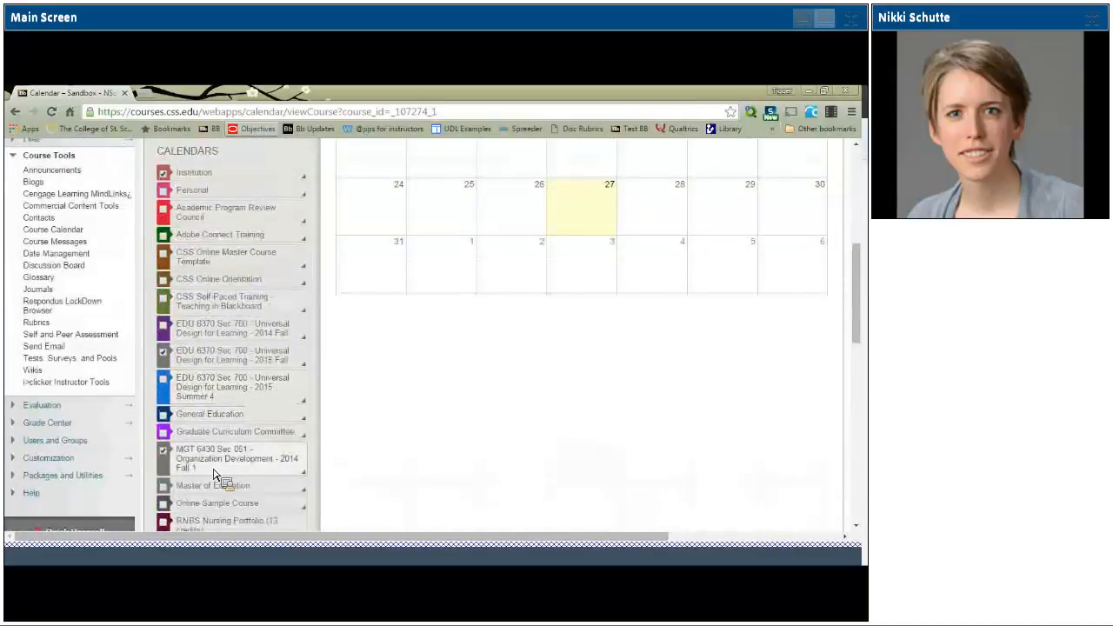
scroll(266, 472, up, 2)
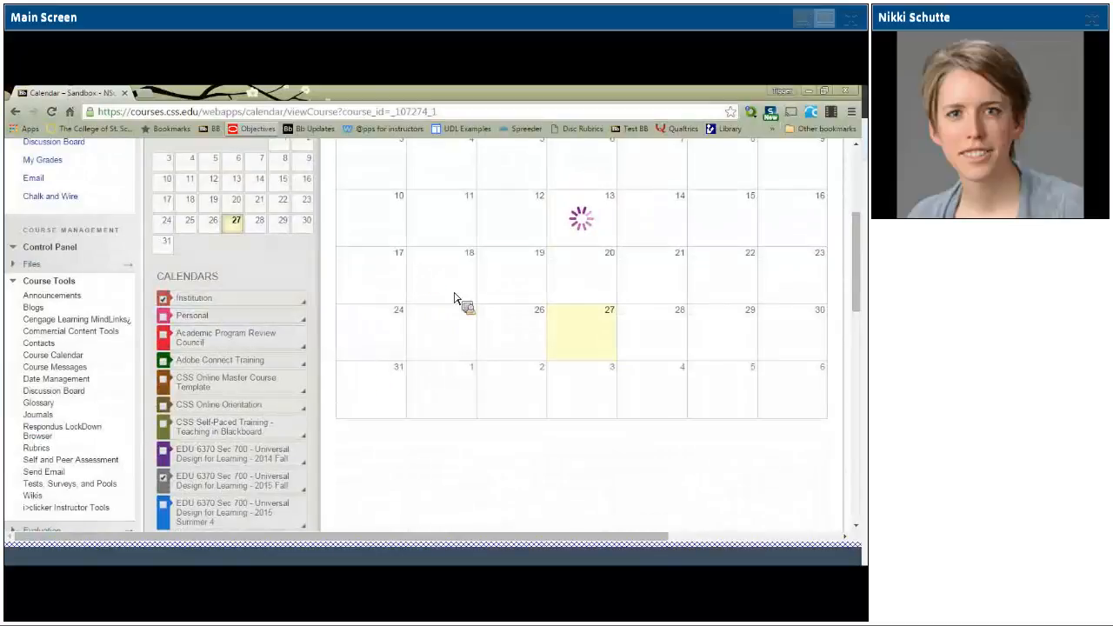
scroll(573, 278, up, 1)
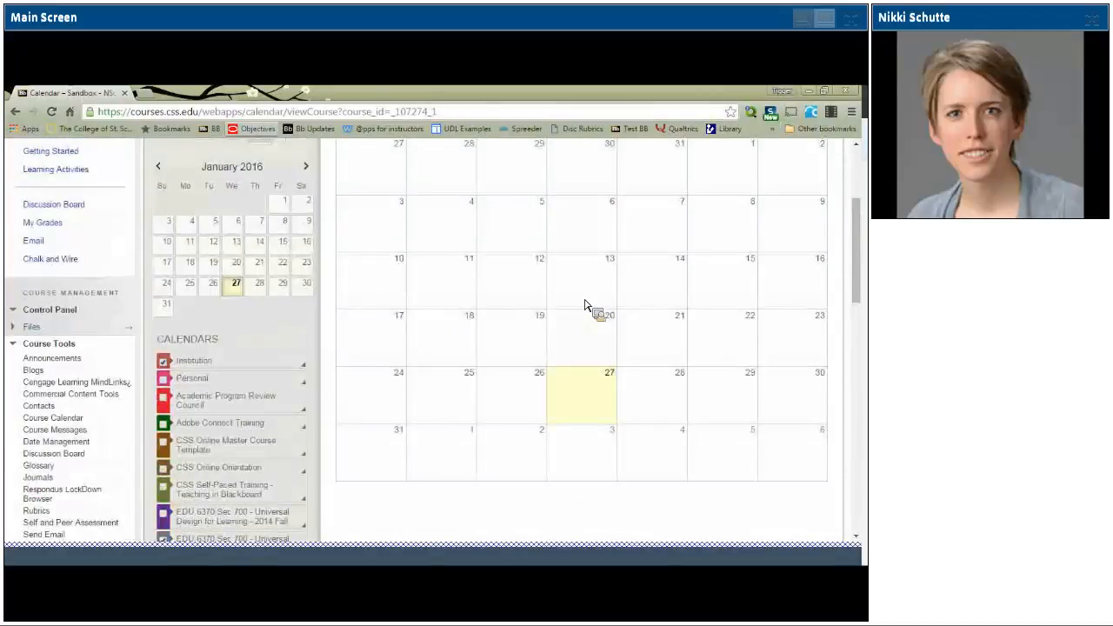
scroll(584, 306, up, 1)
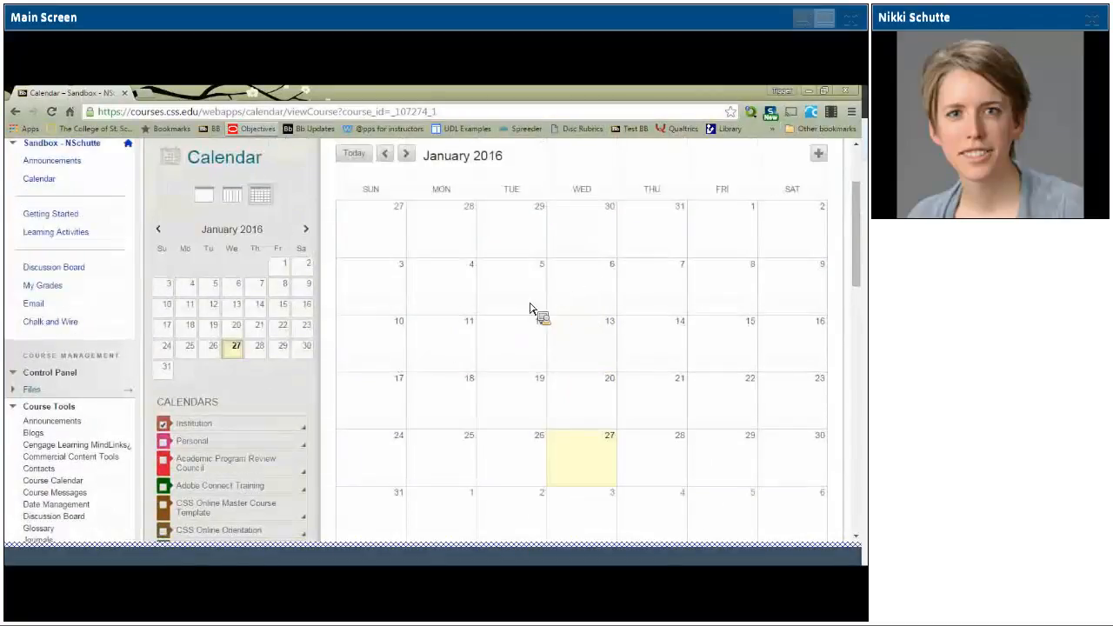
Show December 2015 in the calendar and examine its color-coded events against the list of calendars.
click(387, 155)
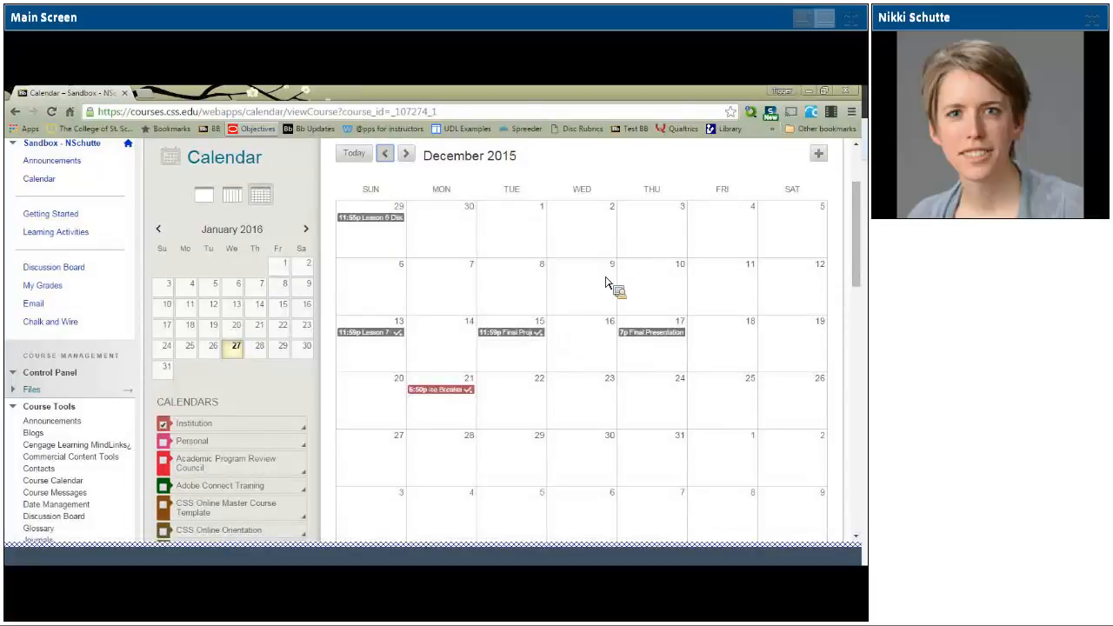
scroll(606, 279, down, 1)
scroll(595, 295, up, 2)
scroll(549, 297, down, 1)
scroll(477, 368, down, 1)
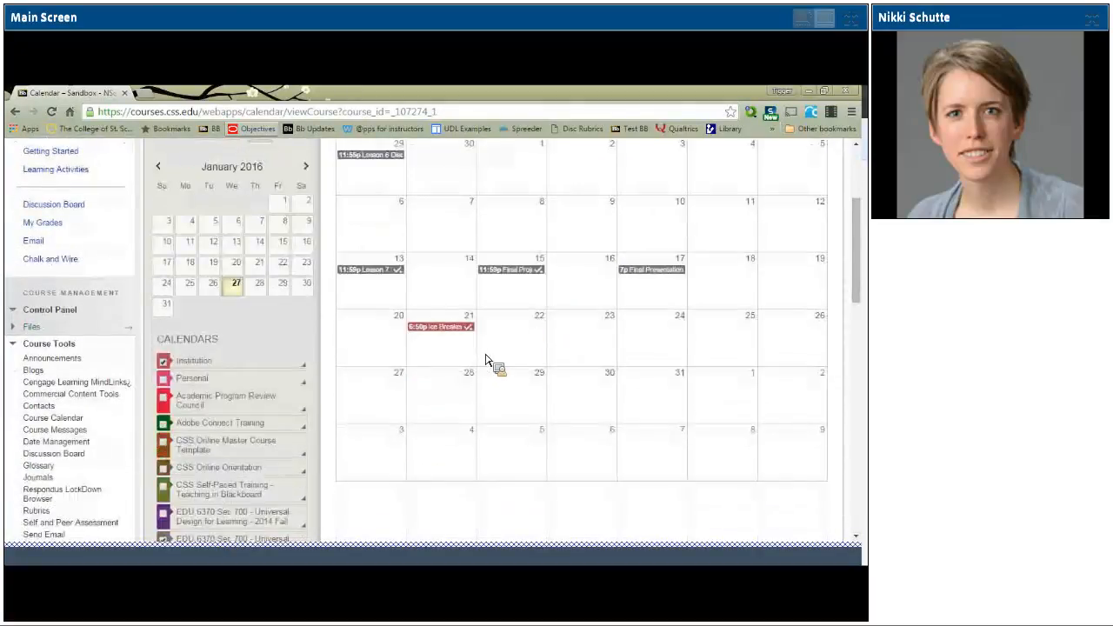
scroll(339, 387, down, 2)
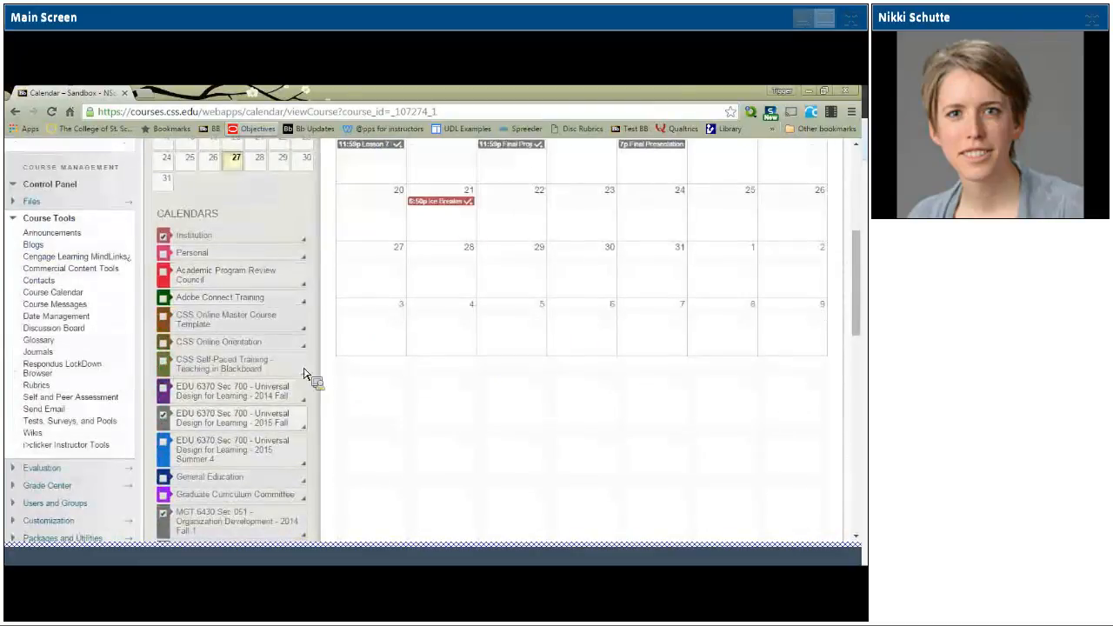
scroll(430, 346, up, 1)
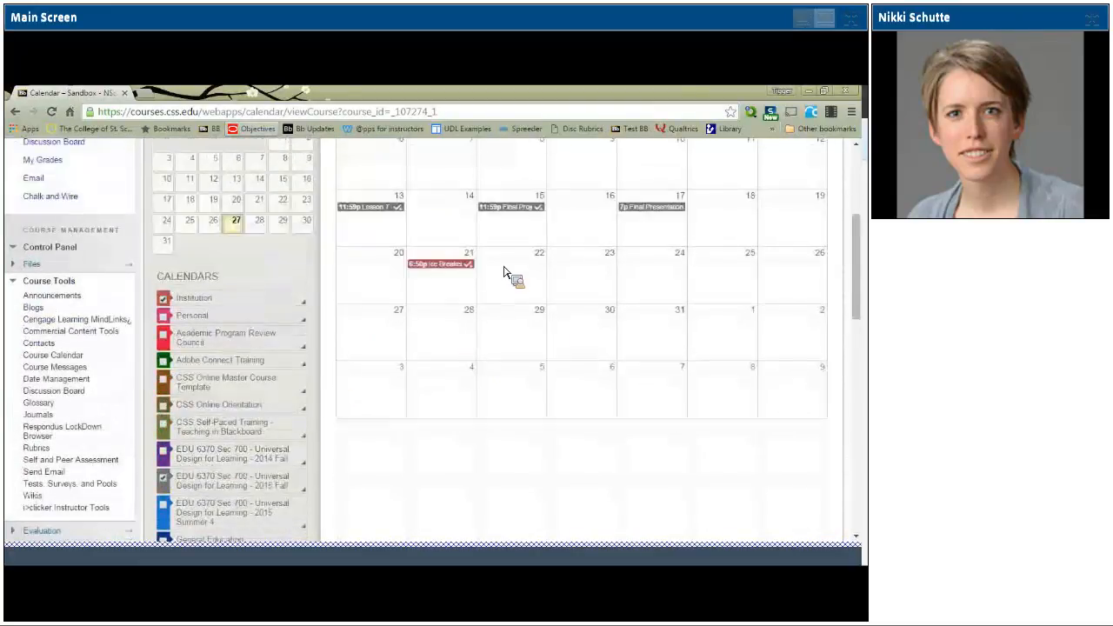
Open the Final Project Submission event on December 15, inspect its name and due date, and save it.
scroll(504, 274, up, 2)
click(516, 332)
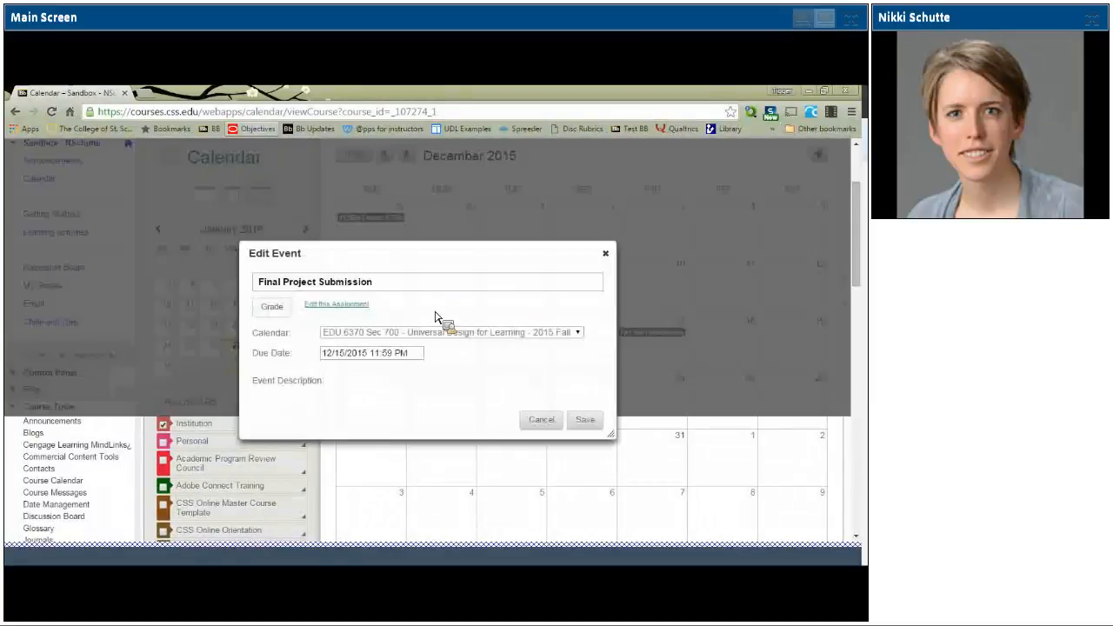
scroll(475, 391, down, 1)
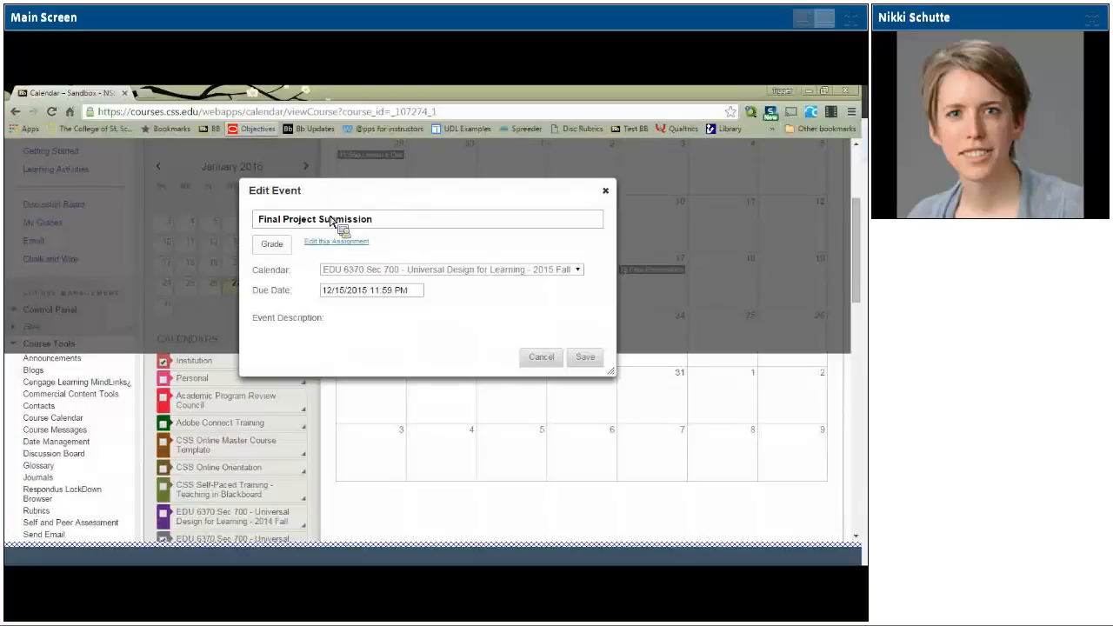
click(284, 220)
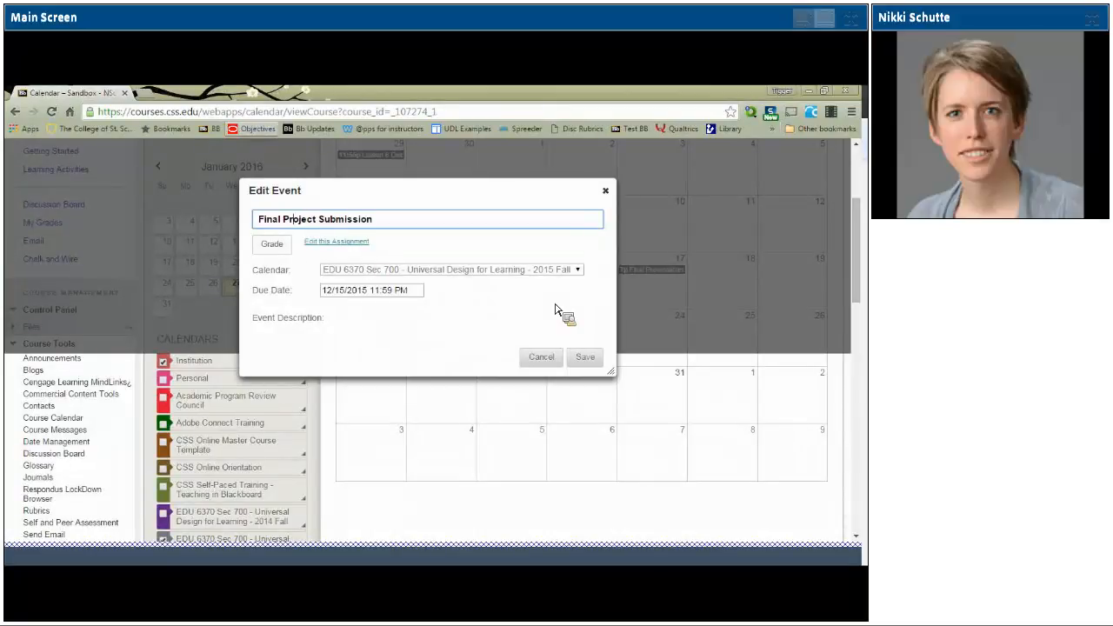
click(585, 357)
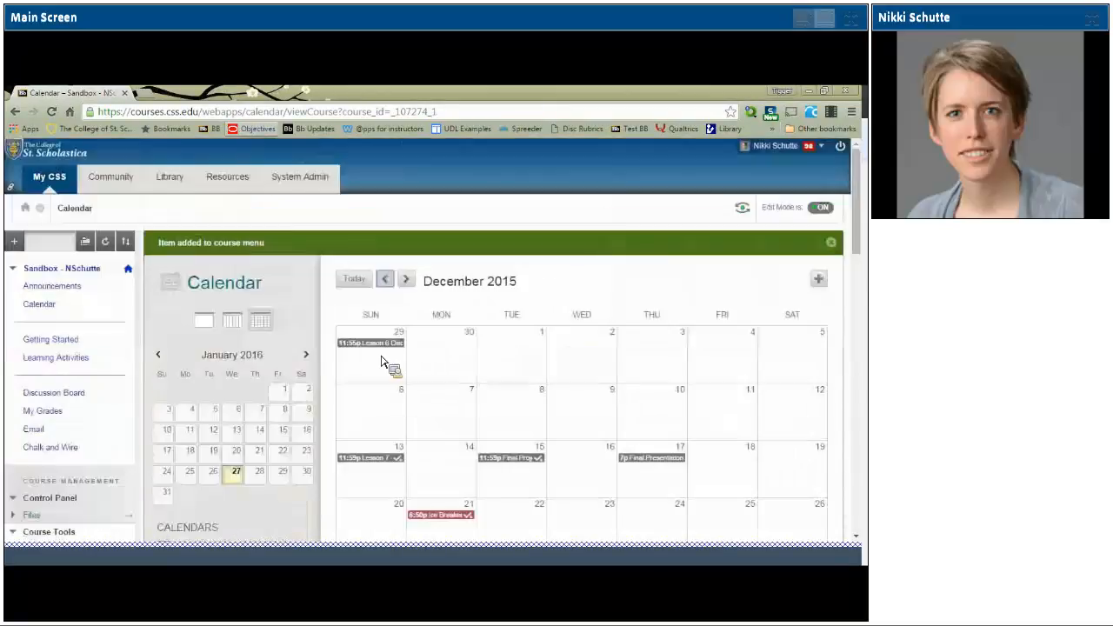
Get the external calendar link for the selected calendars from the iCalendar section below the calendar list.
scroll(572, 358, down, 15)
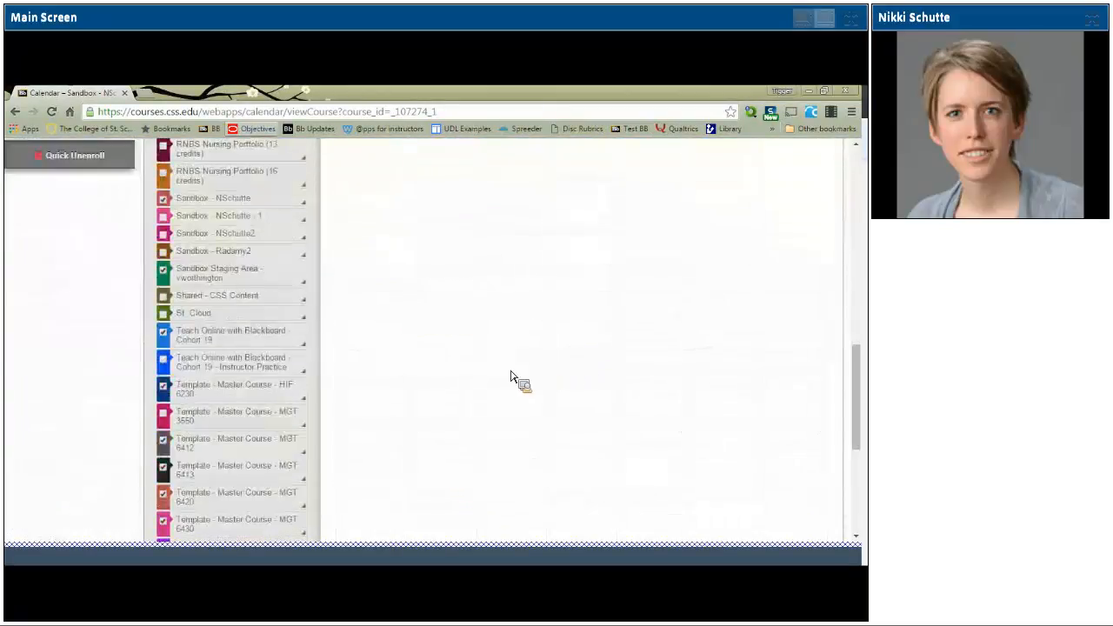
scroll(500, 376, down, 1)
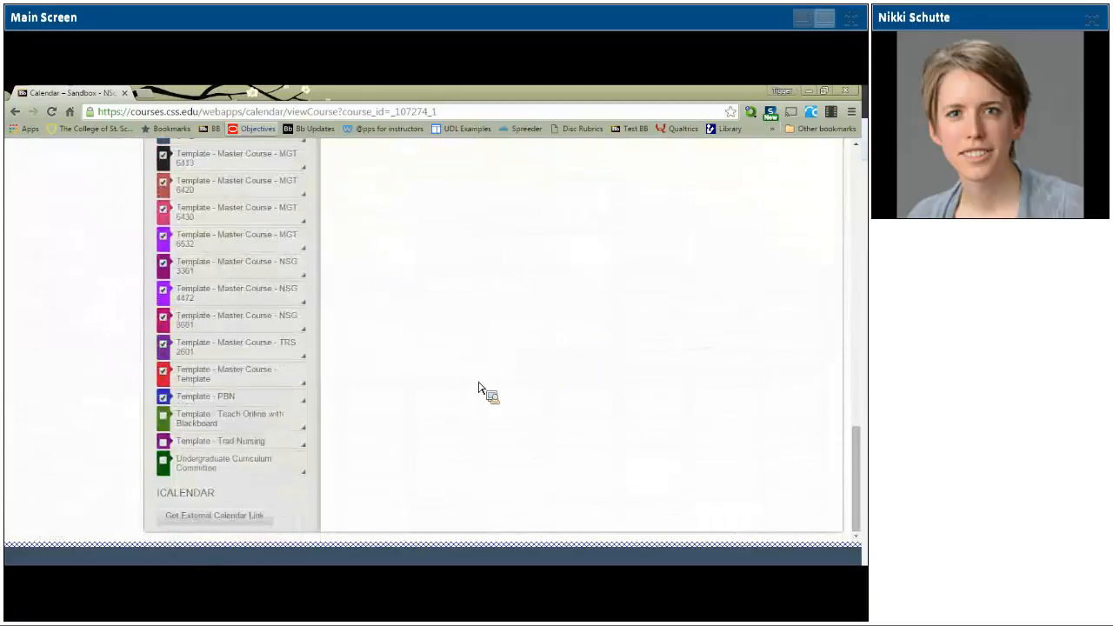
click(195, 524)
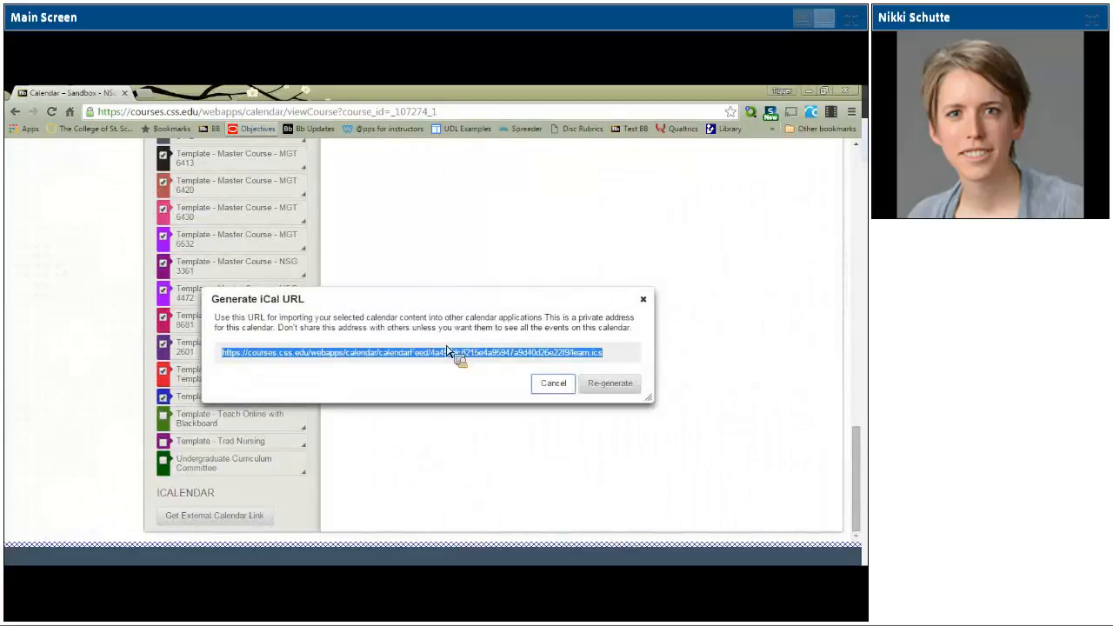
Open Google Calendar at calendar.google.com in a new browser tab.
key(ctrl+t)
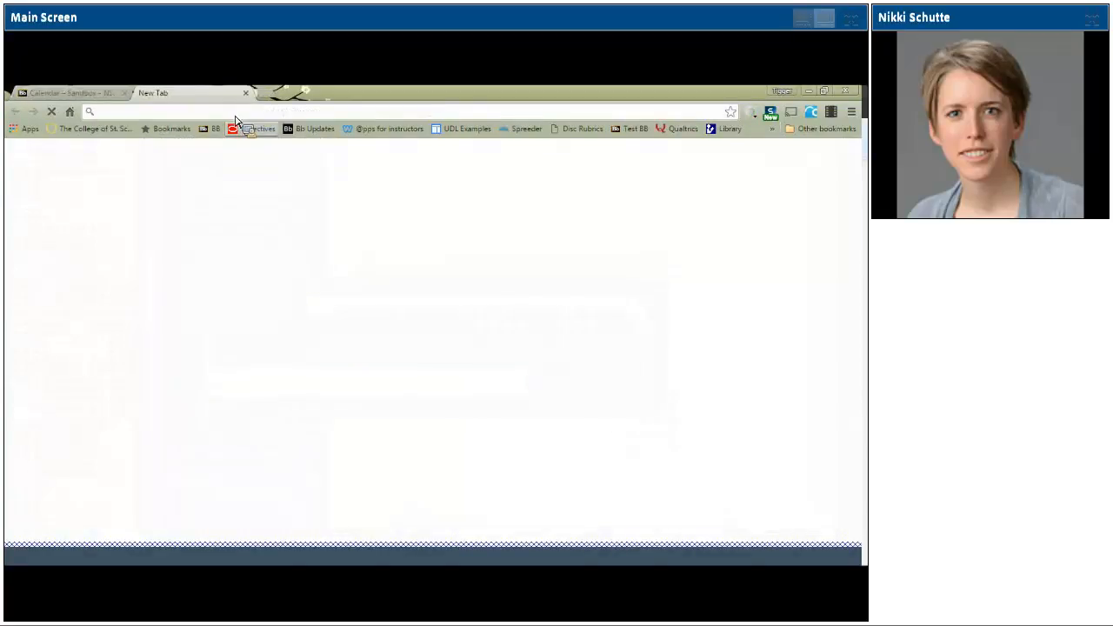
text(google)
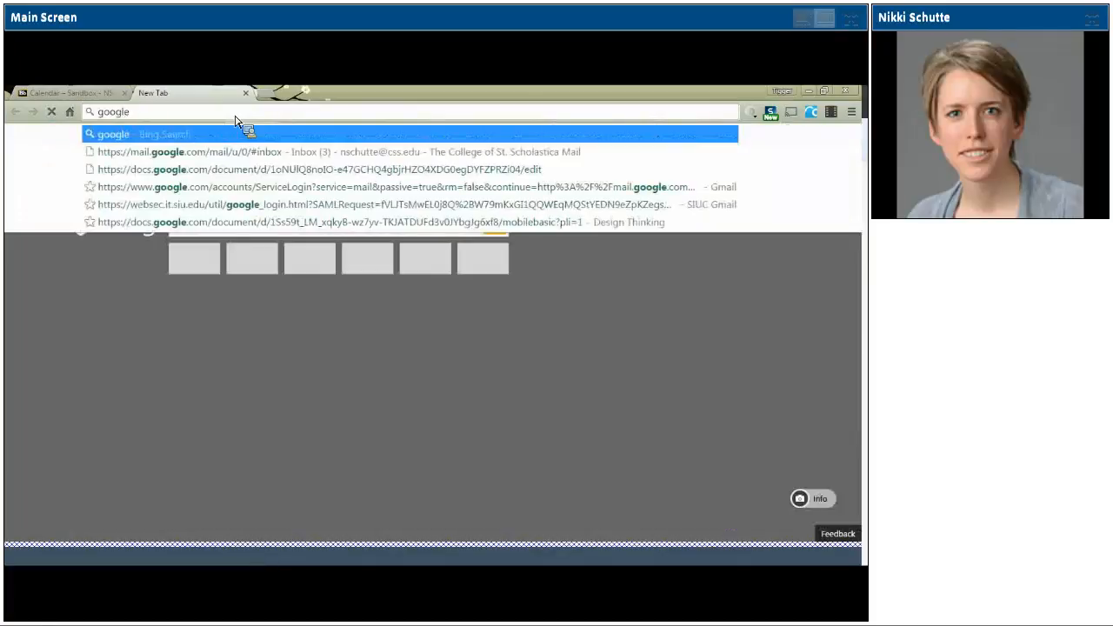
key(BackSpace)
key(BackSpace)
key(BackSpace)
key(BackSpace)
text(cale)
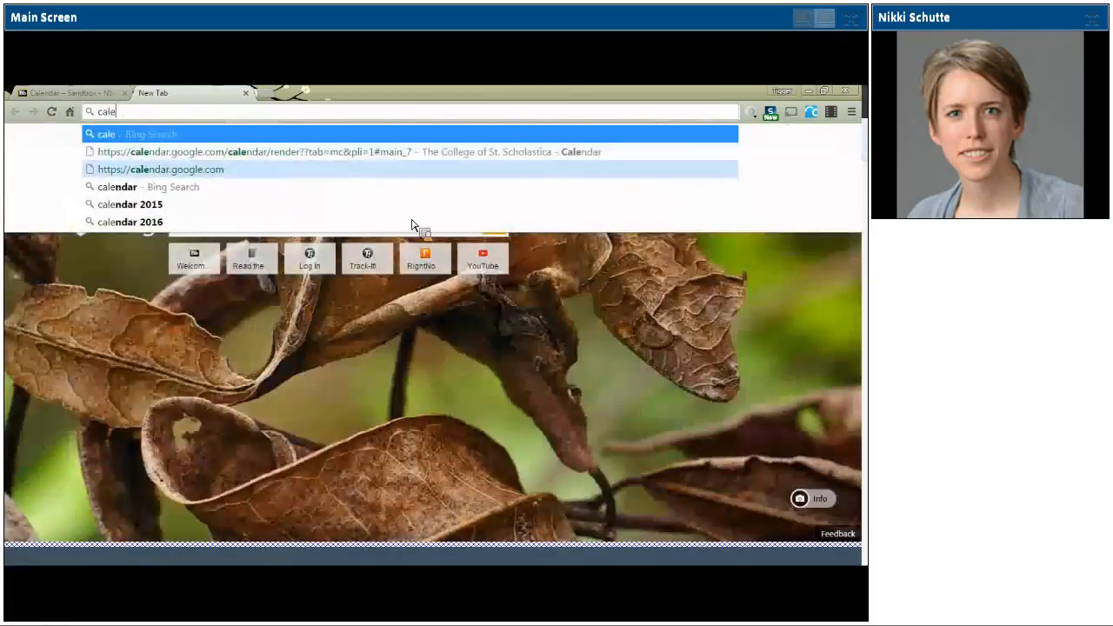
click(414, 169)
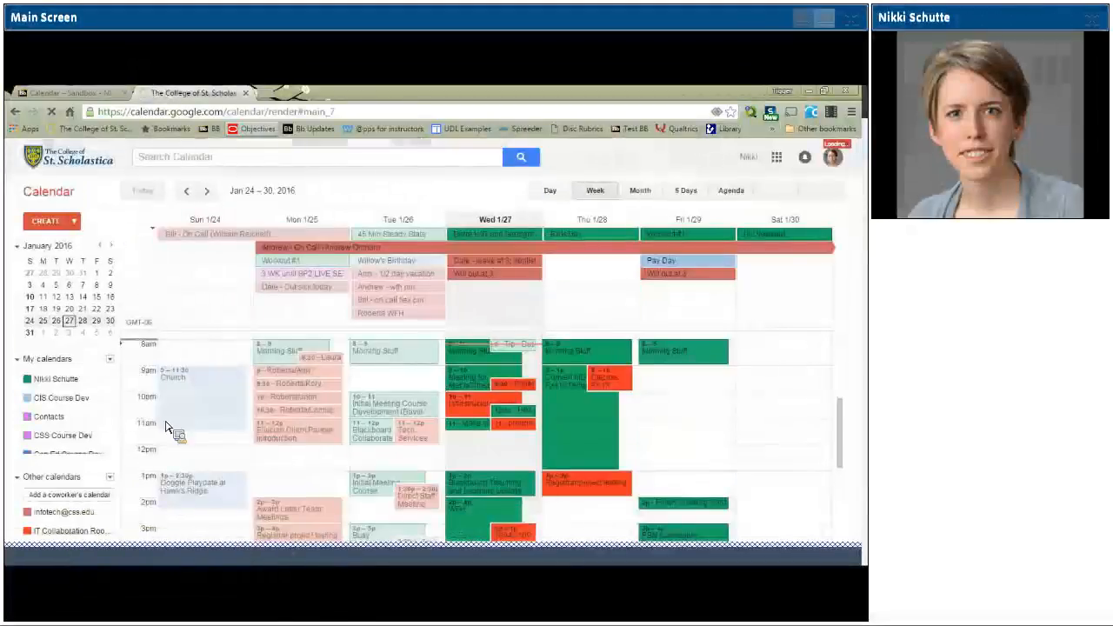
Try to add another calendar by URL in Google Calendar with the private iCal address, and return to the Blackboard calendar.
click(109, 479)
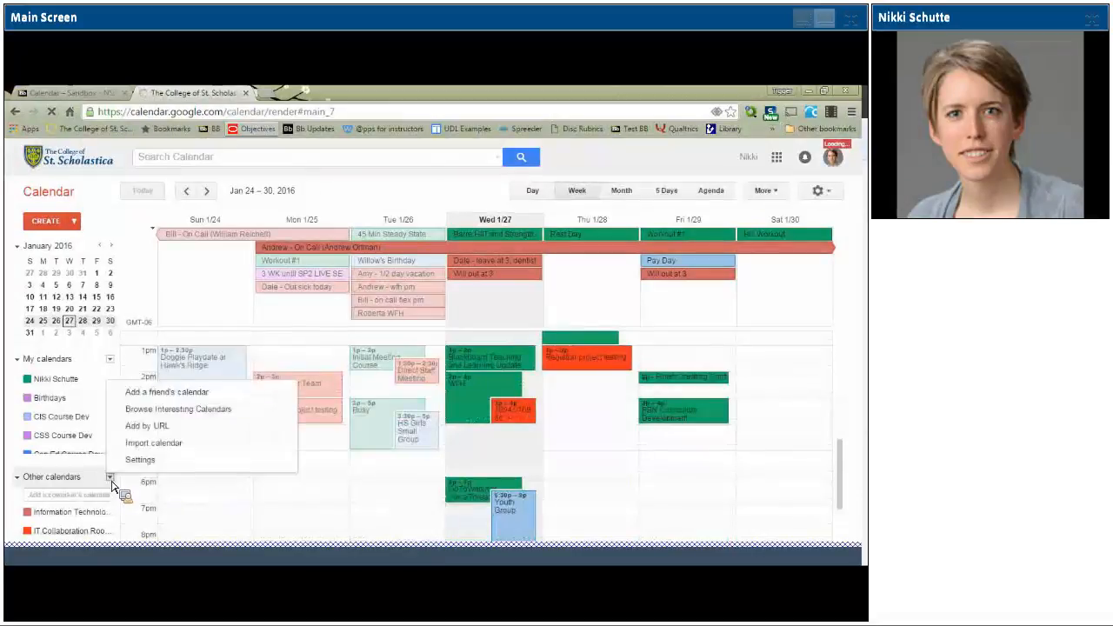
click(146, 426)
key(ctrl+v)
click(400, 383)
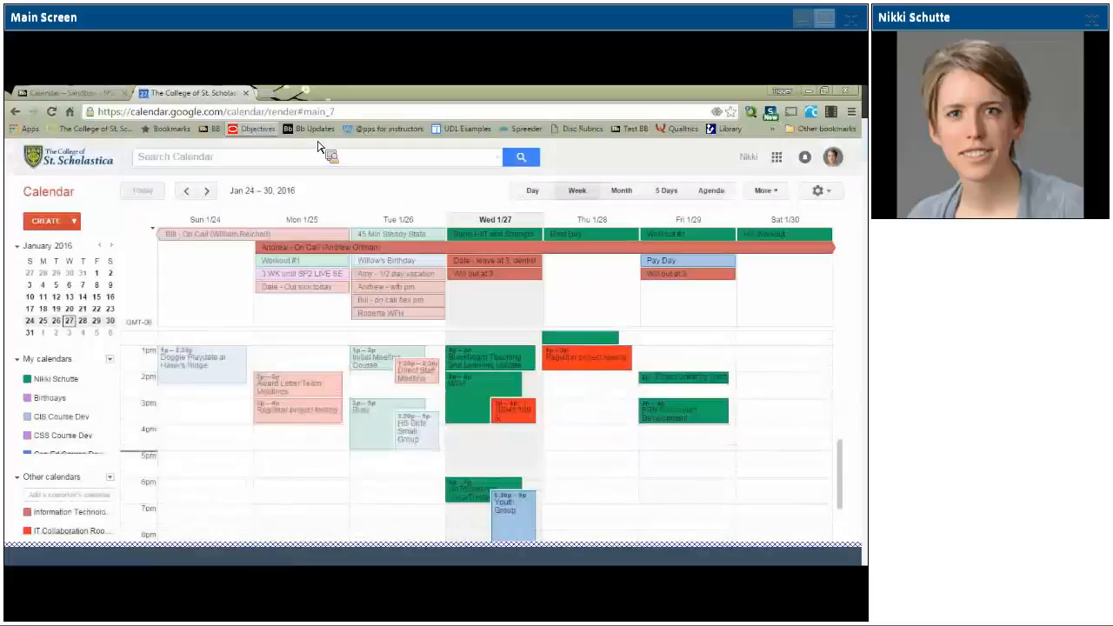
click(100, 92)
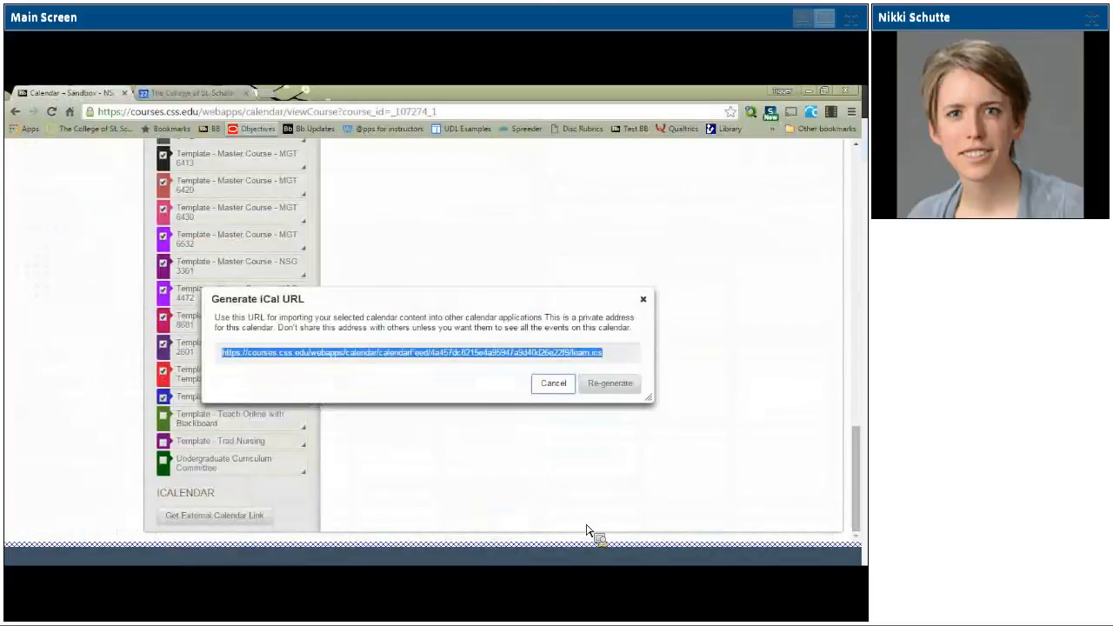
click(539, 551)
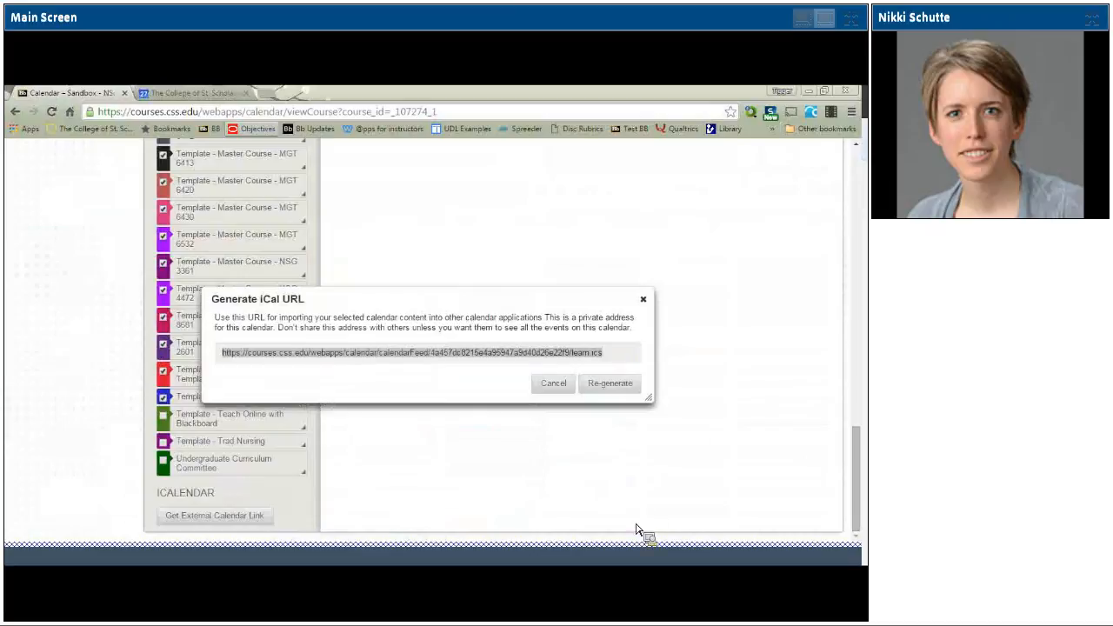